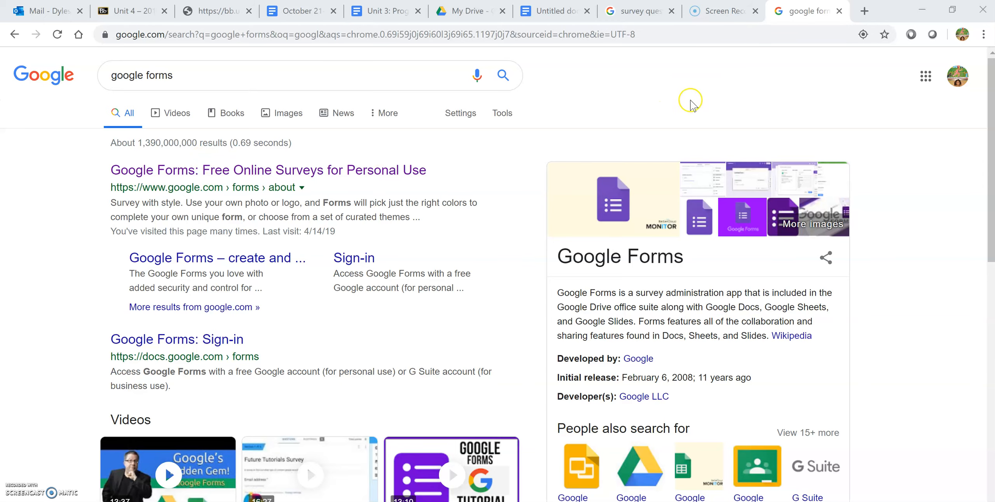
Open the Google Forms site from the search results and go to the personal Forms home page in full-screen view
click(181, 171)
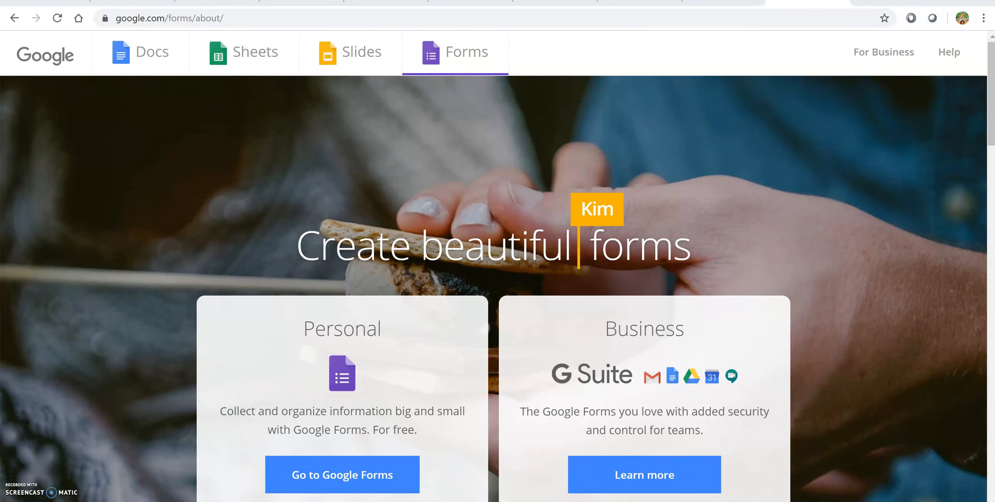
key(F11)
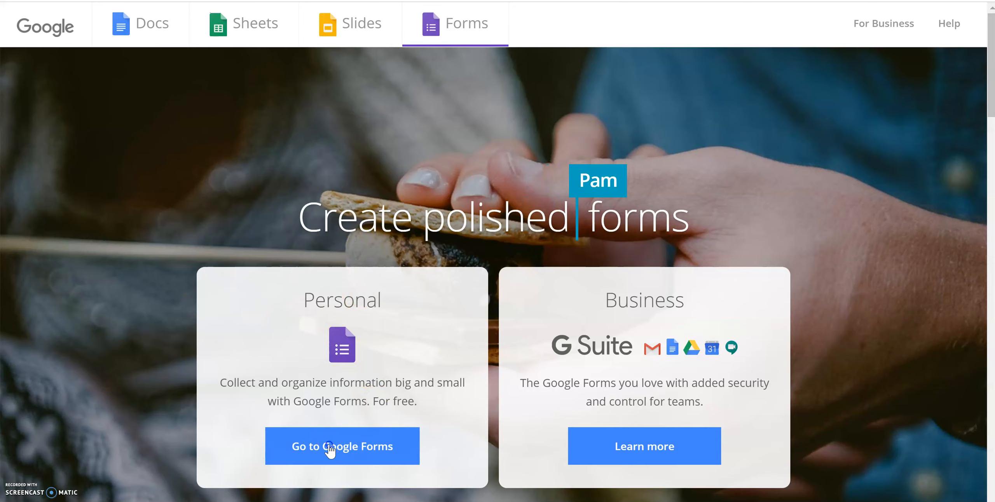
click(373, 456)
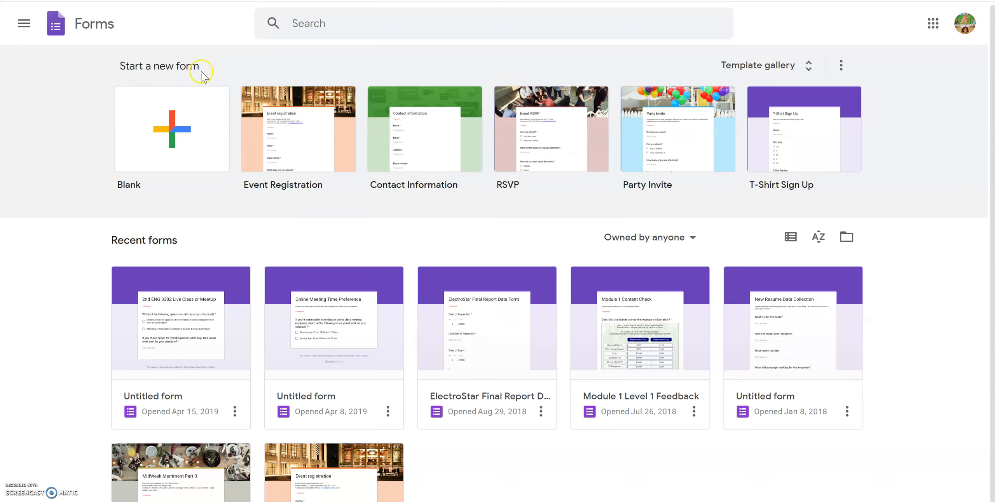
Create a new blank form and dismiss the tip about reusing questions
click(179, 117)
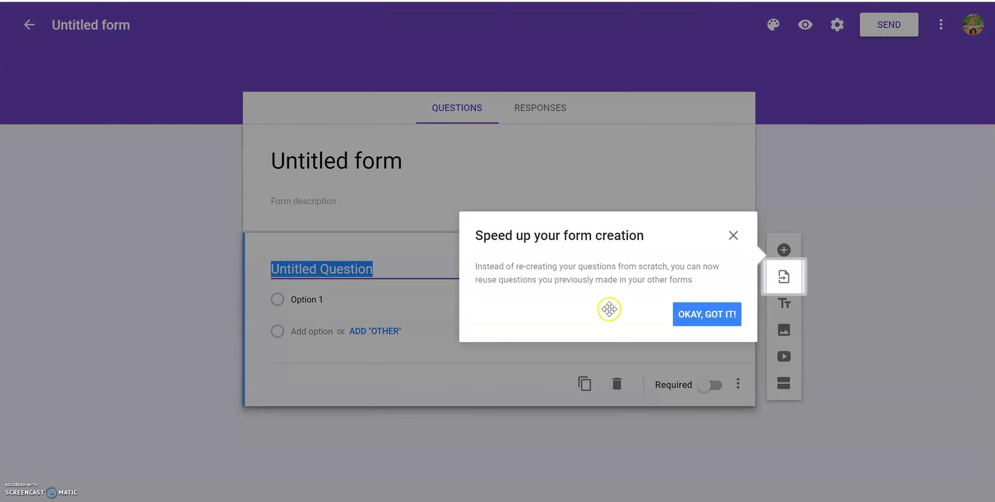
click(704, 325)
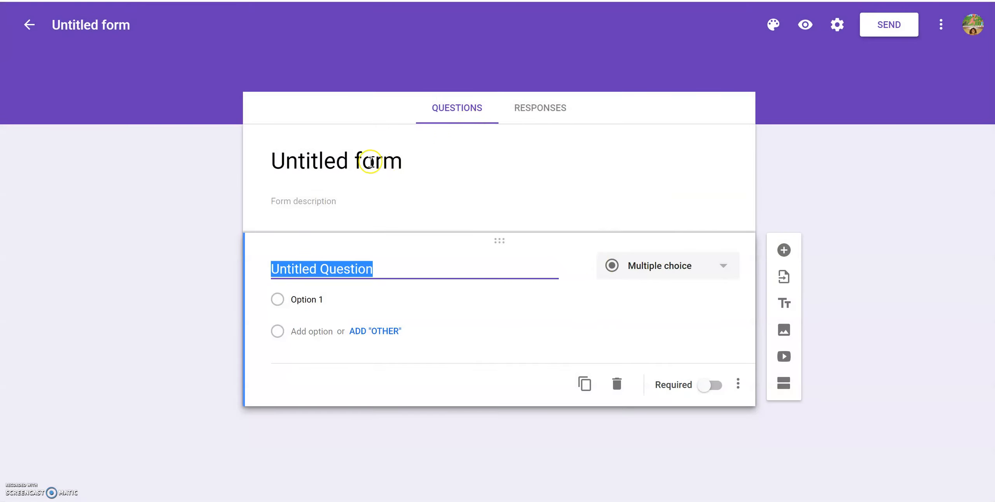
Title the form "Department Laptop Purchase Survey"
click(303, 163)
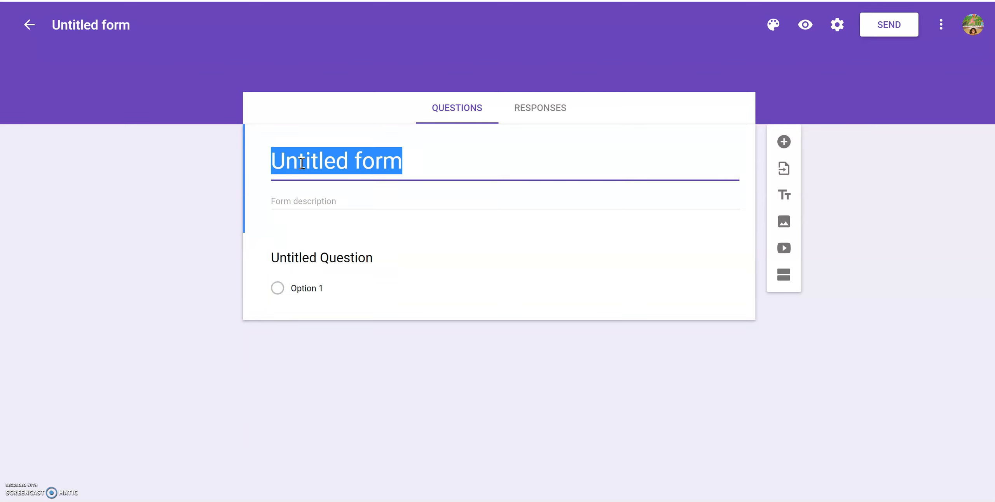
text(L)
key(BackSpace)
text(Dp)
key(BackSpace)
text(epartment Laptop Purchase Survey)
Enter the form description "Please help us determine which laptops would be most appropriate to purchase for our department. Complete each question shown below."
click(283, 205)
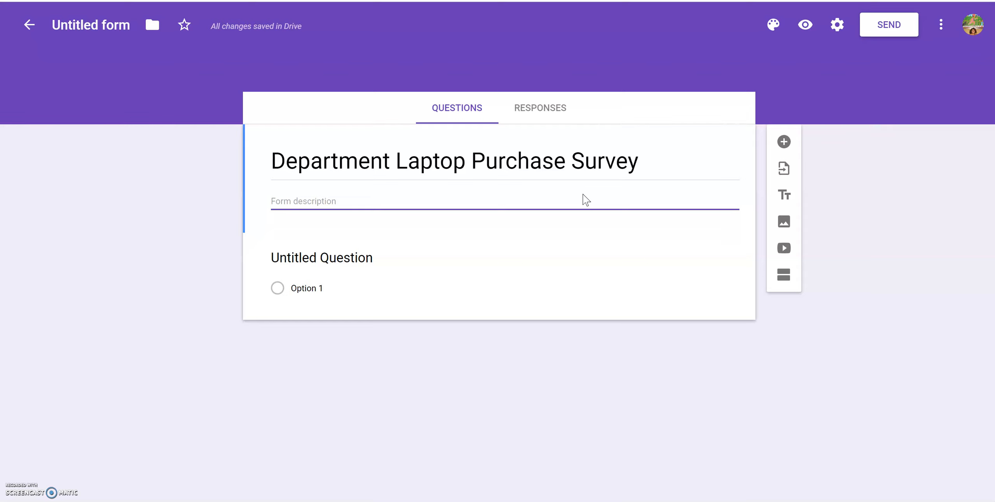
click(610, 189)
text(Pl)
key(BackSpace)
key(BackSpace)
text(Please help us determine)
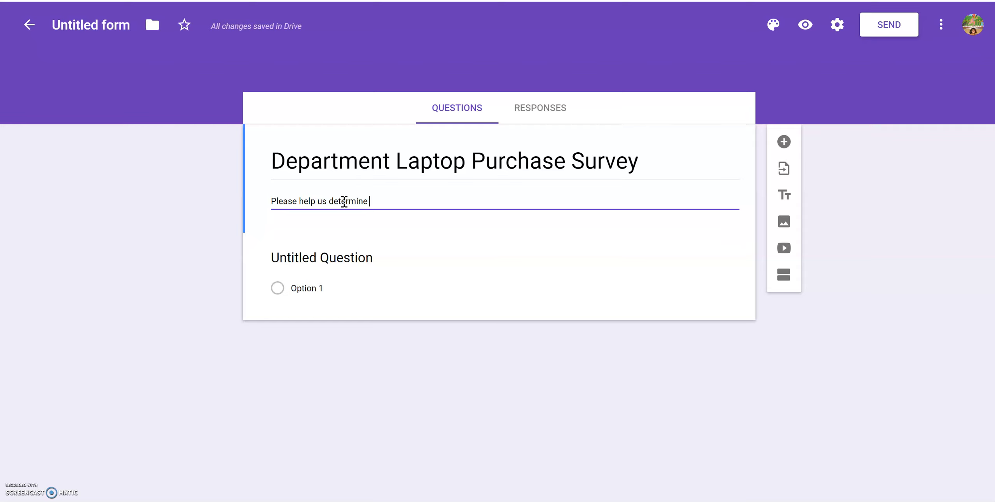
text( whic)
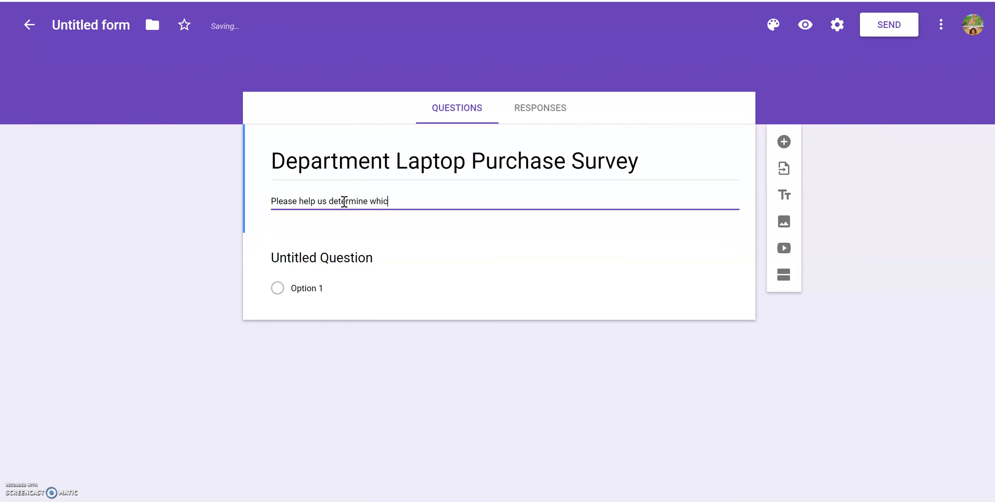
text(h laptops wol)
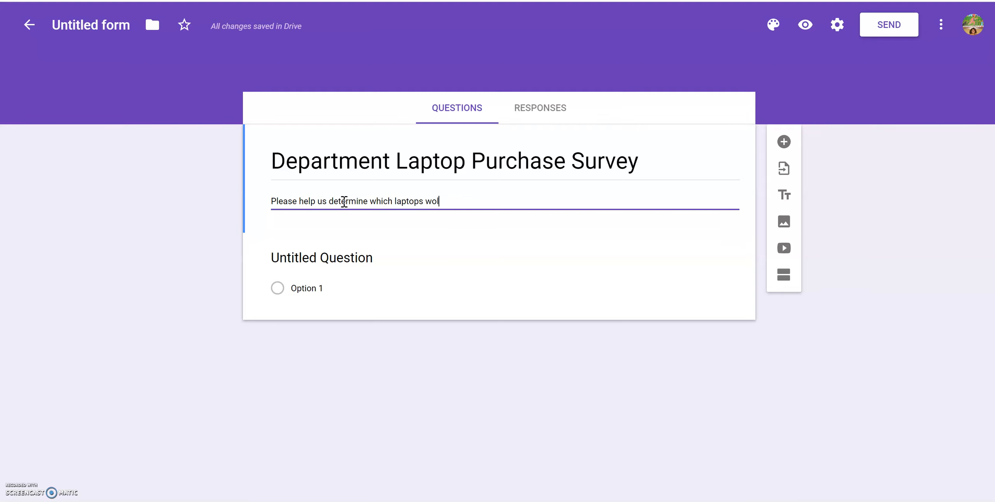
key(BackSpace)
text(uld be )
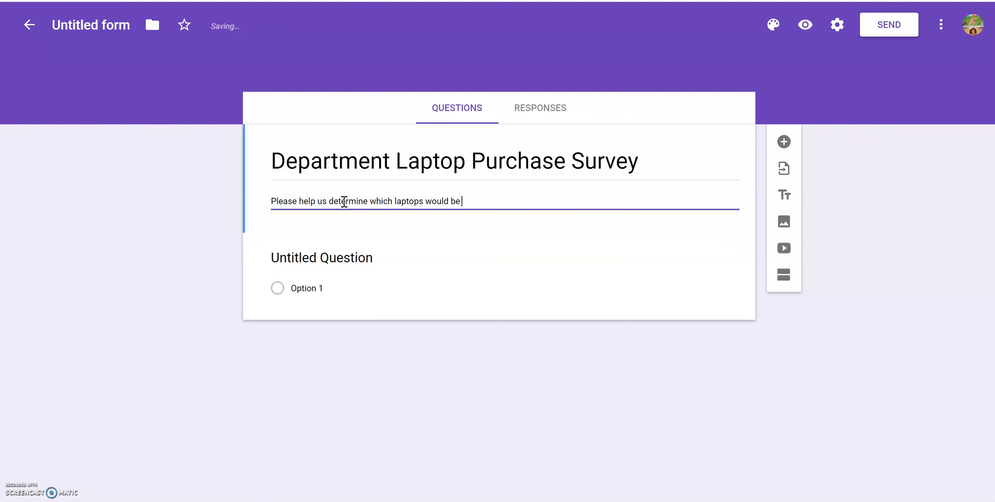
text(most appropriate to purchase for )
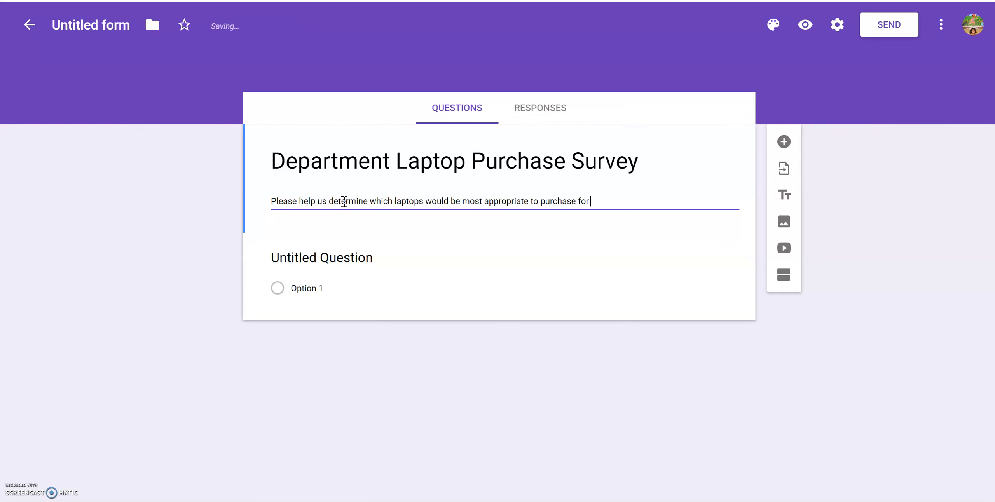
text(our departme)
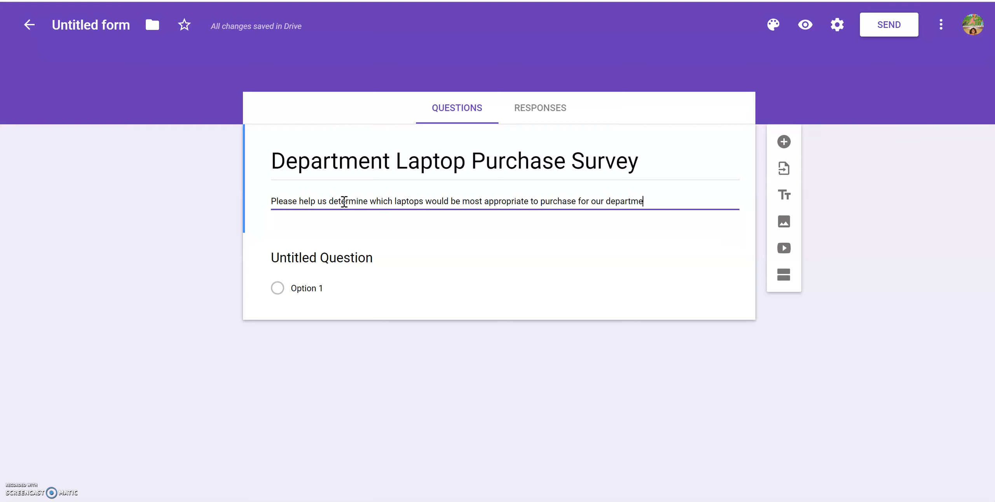
text(nt. Complete e)
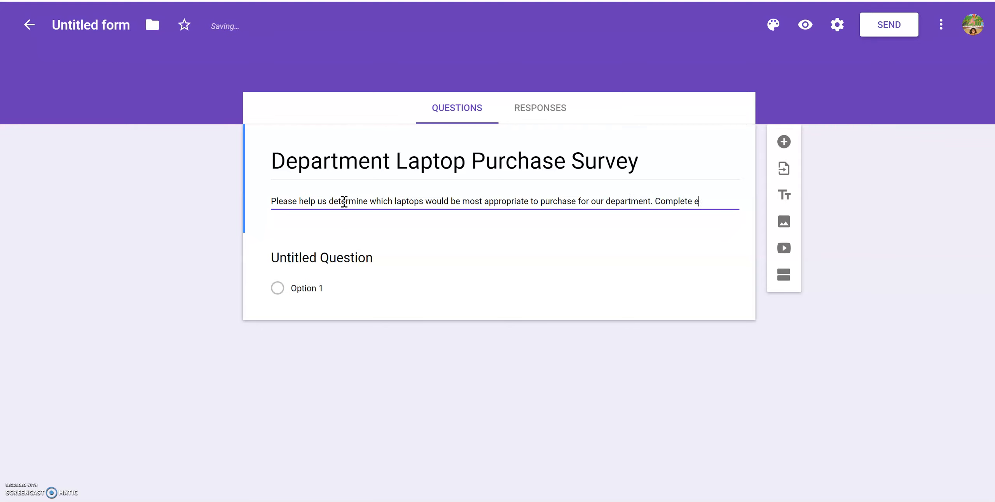
text(ach question sh)
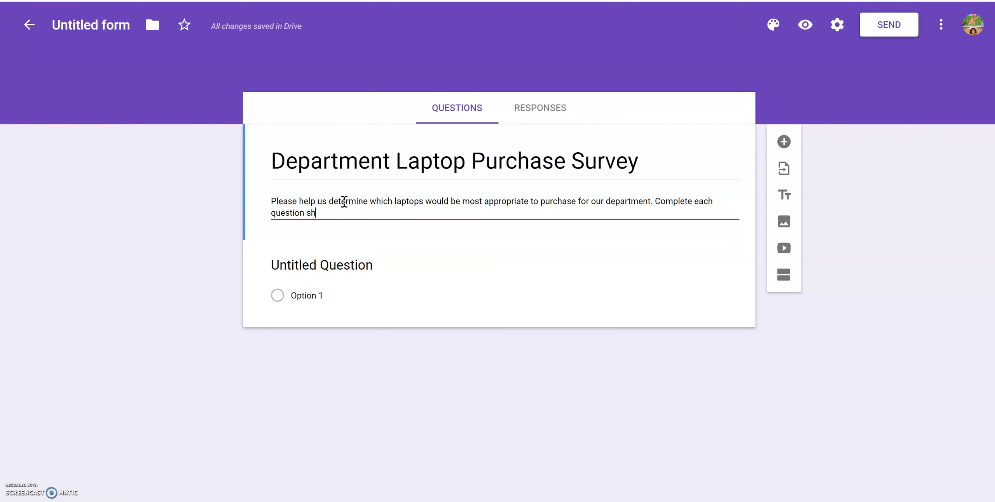
text(own below.)
Add a new question beneath the form description and set its type to Dropdown
click(783, 143)
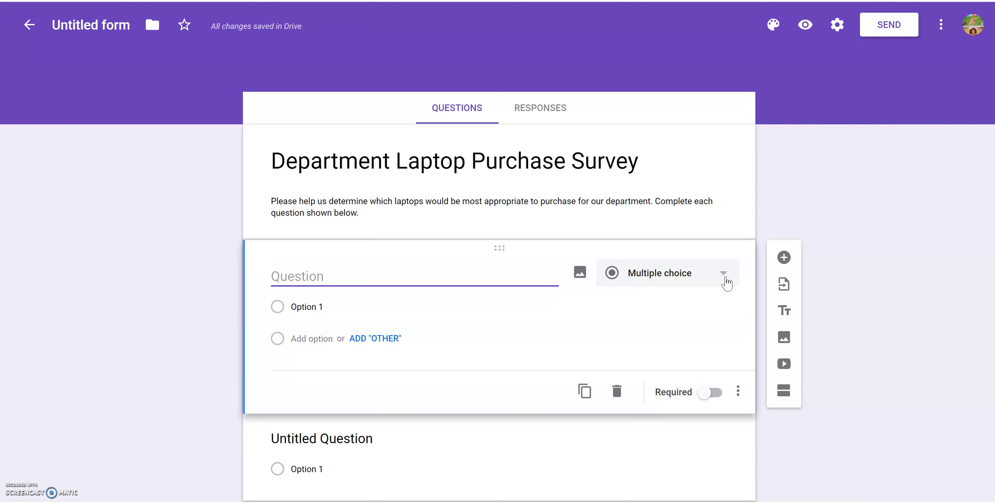
click(718, 273)
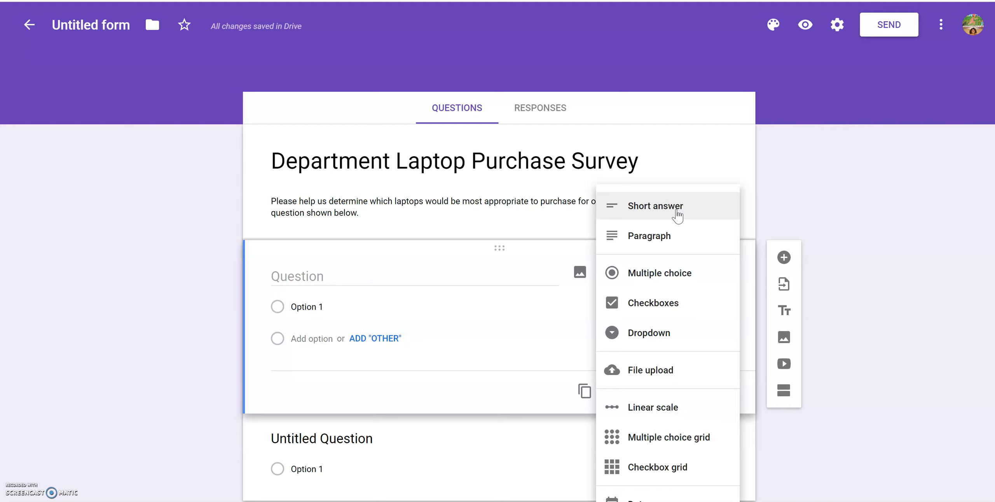
click(634, 236)
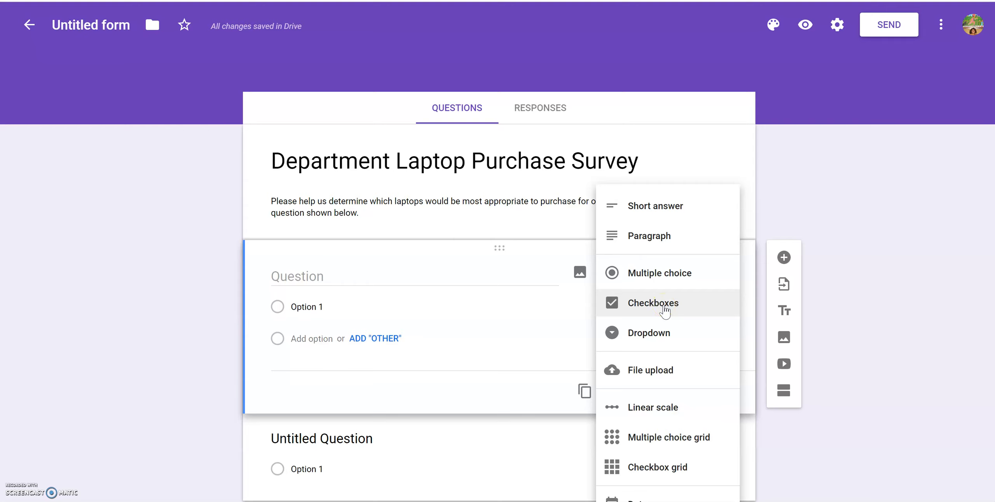
click(656, 335)
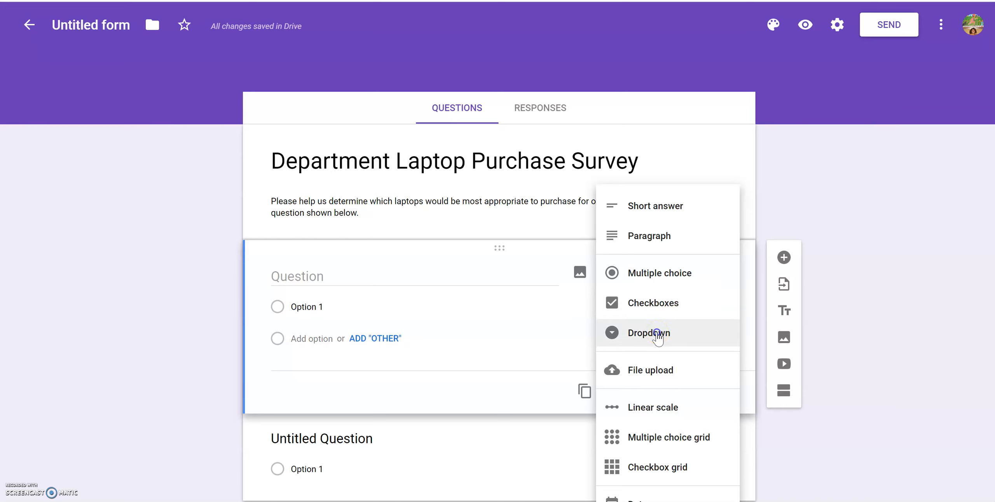
click(657, 335)
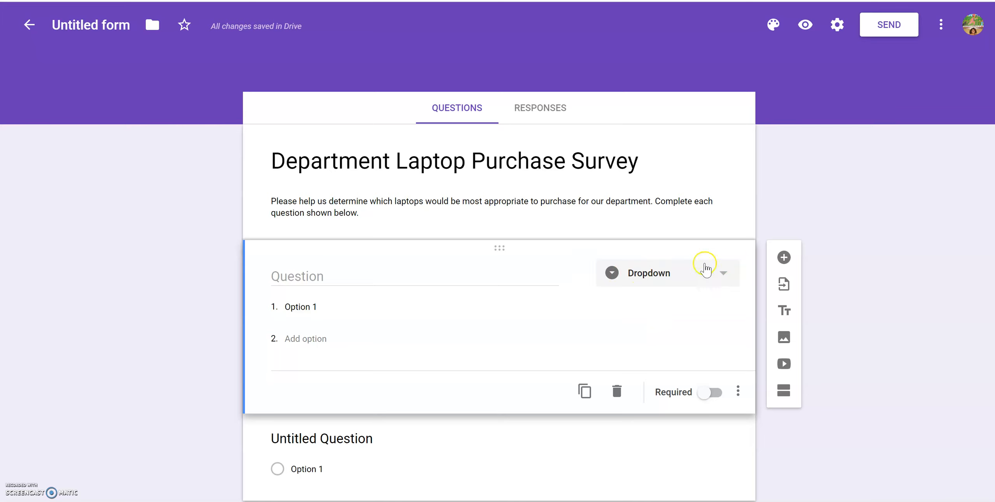
Change the new question's type to Linear scale and open the choices for the scale's lower and upper limits
click(726, 278)
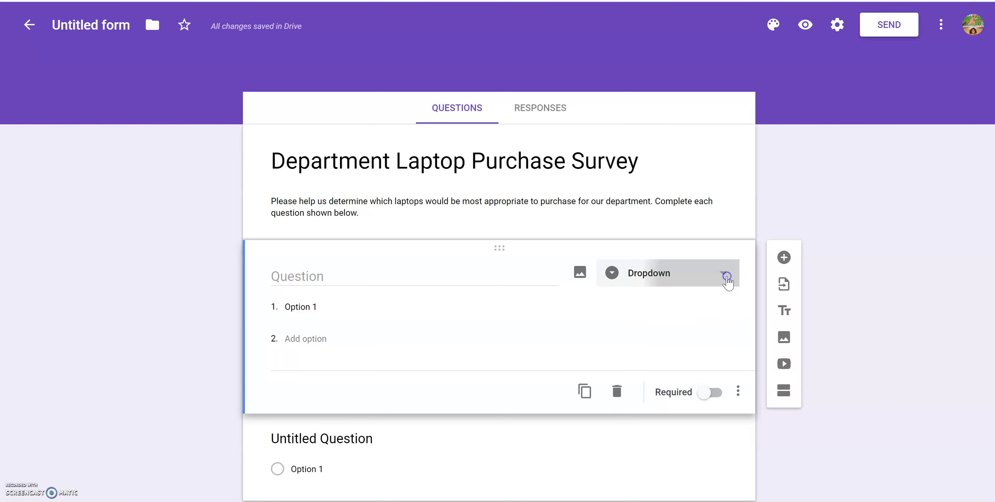
click(686, 225)
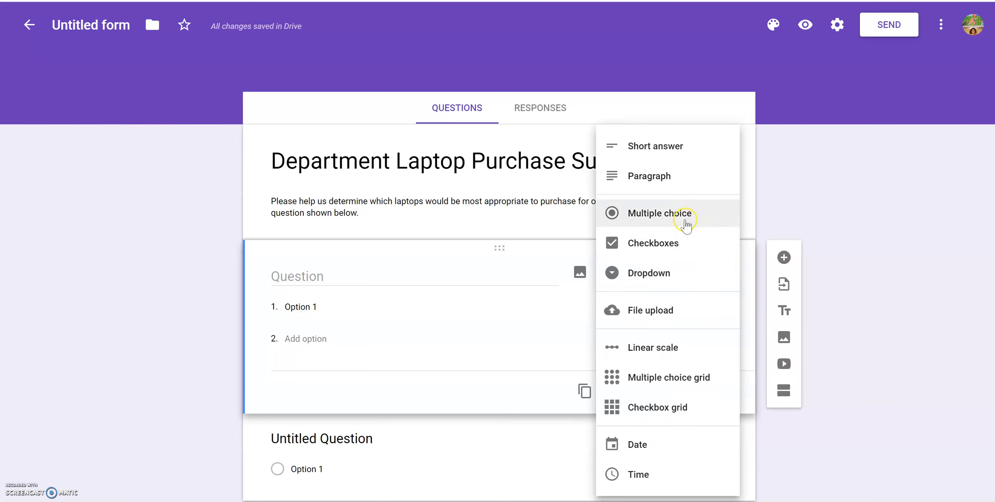
click(688, 220)
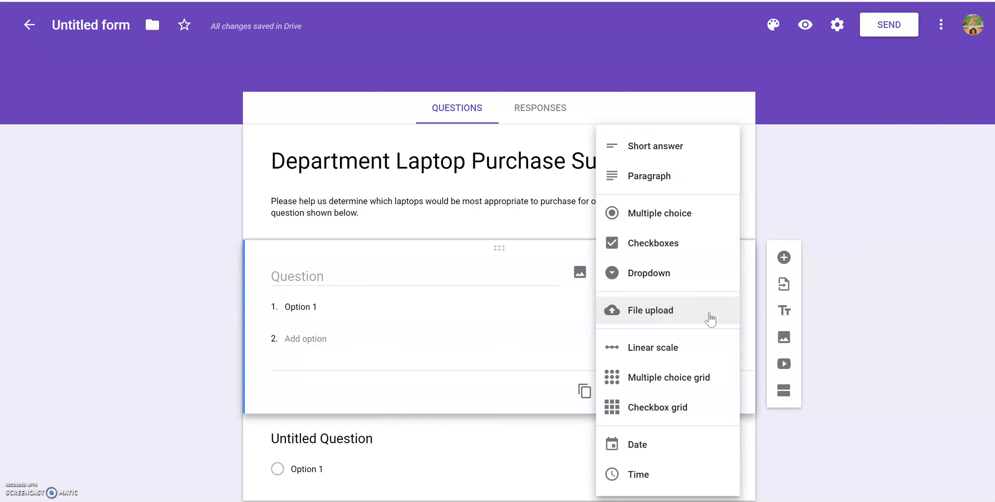
click(657, 321)
click(718, 348)
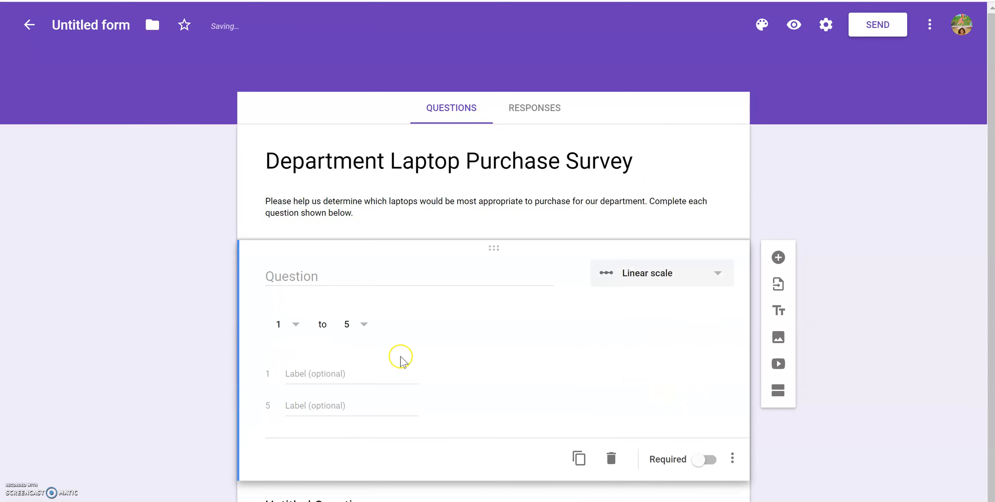
click(294, 324)
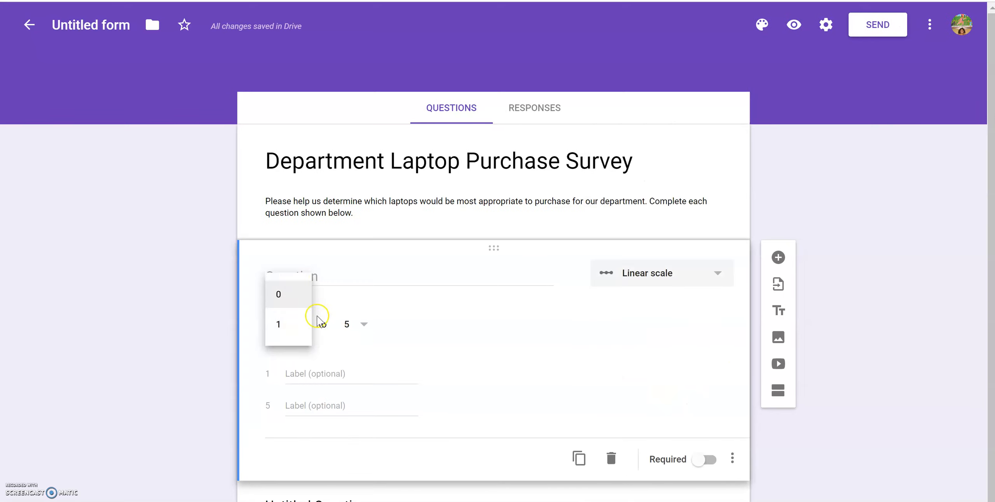
click(363, 329)
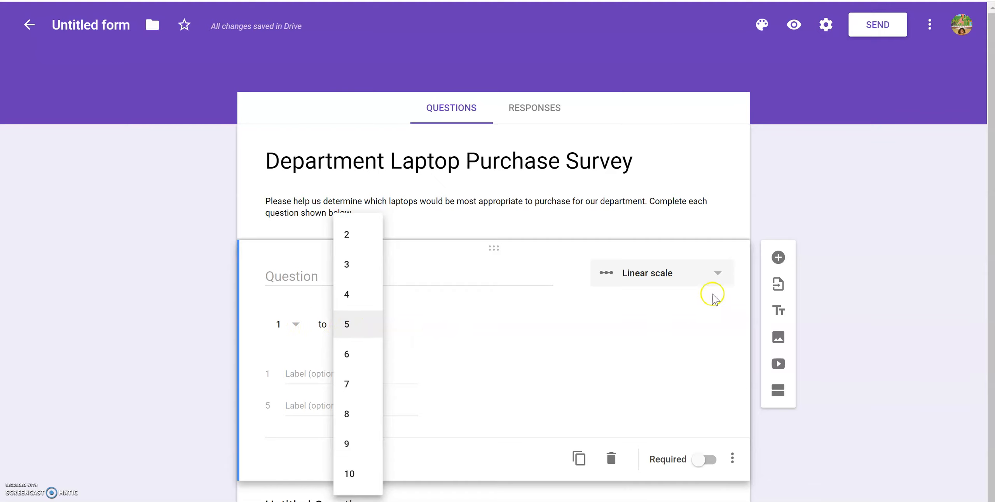
Switch the new question's type to Multiple choice grid and from there to Checkbox grid
click(719, 276)
click(665, 303)
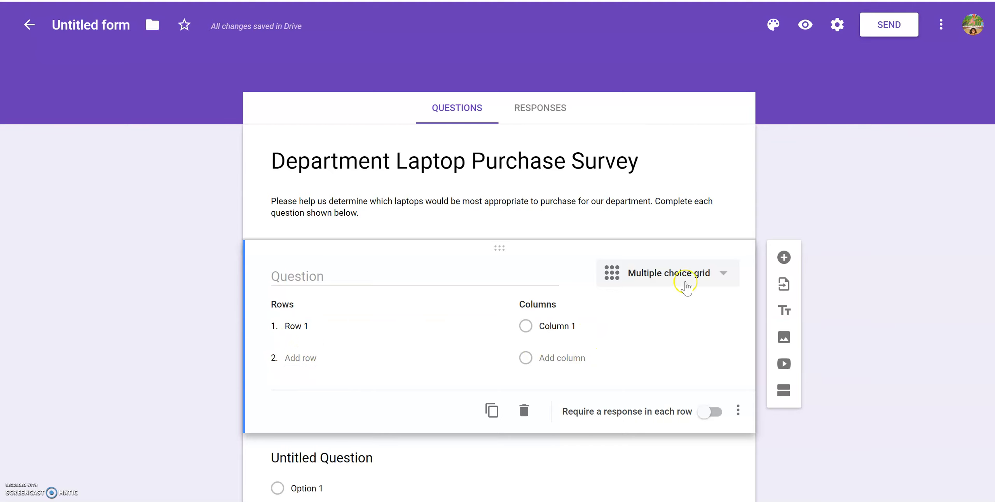
click(717, 273)
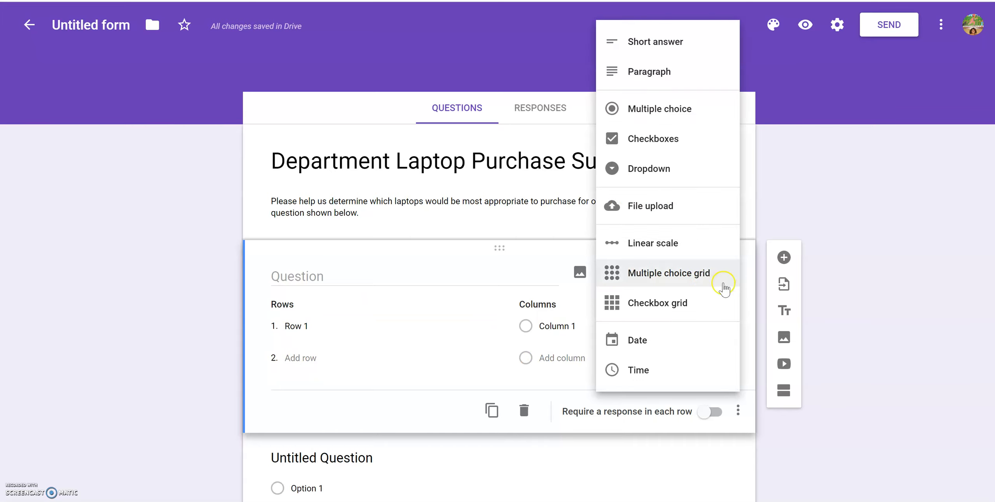
click(690, 310)
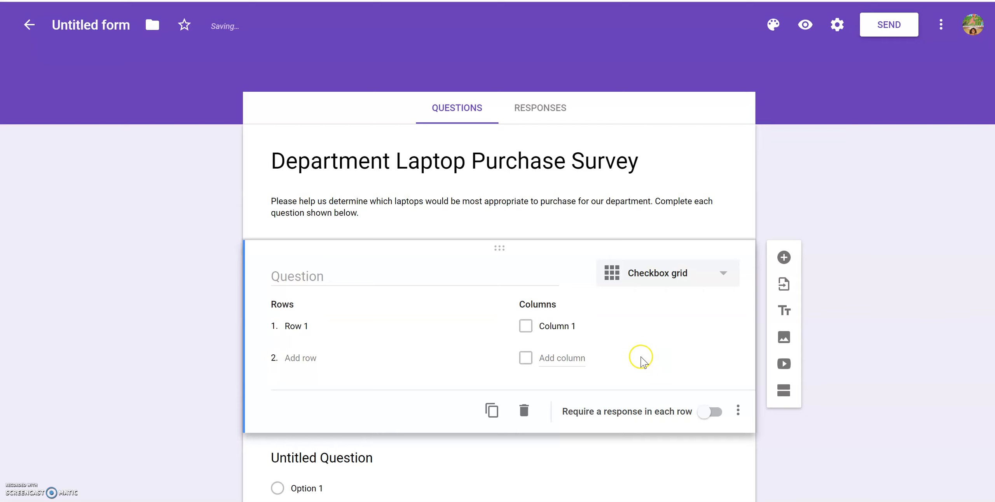
Switch the new question's type to Date and from there to Time
click(725, 280)
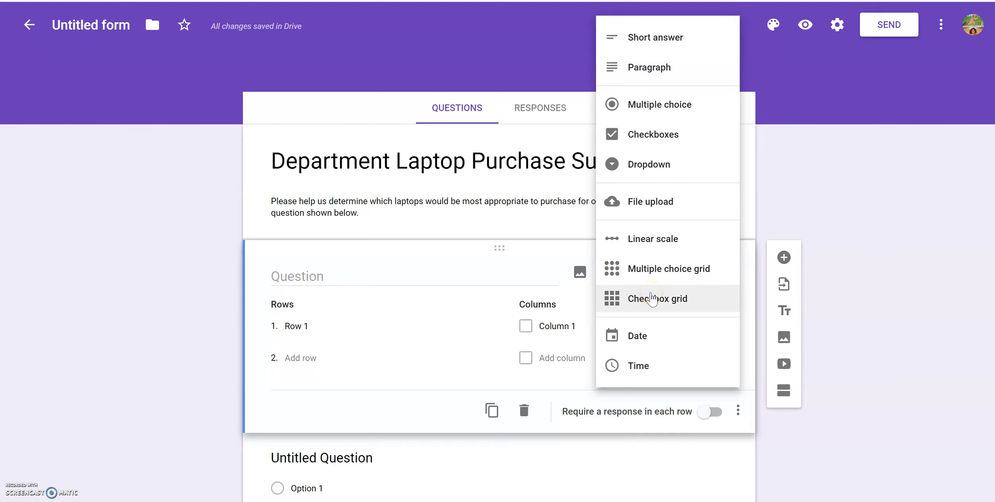
click(700, 316)
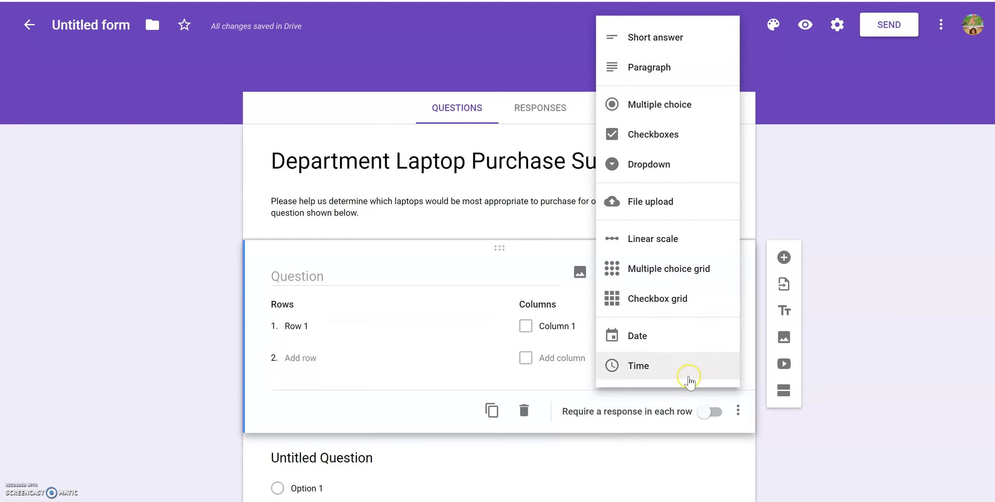
click(677, 338)
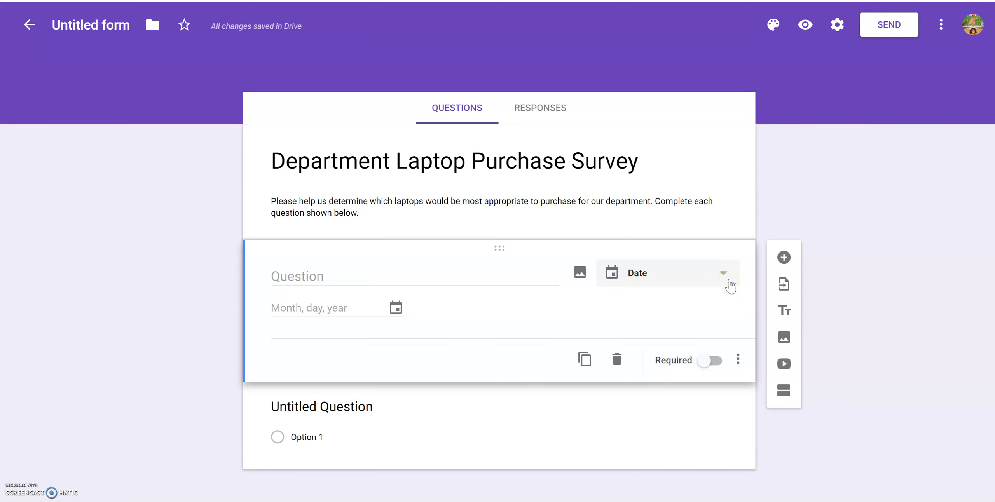
click(729, 280)
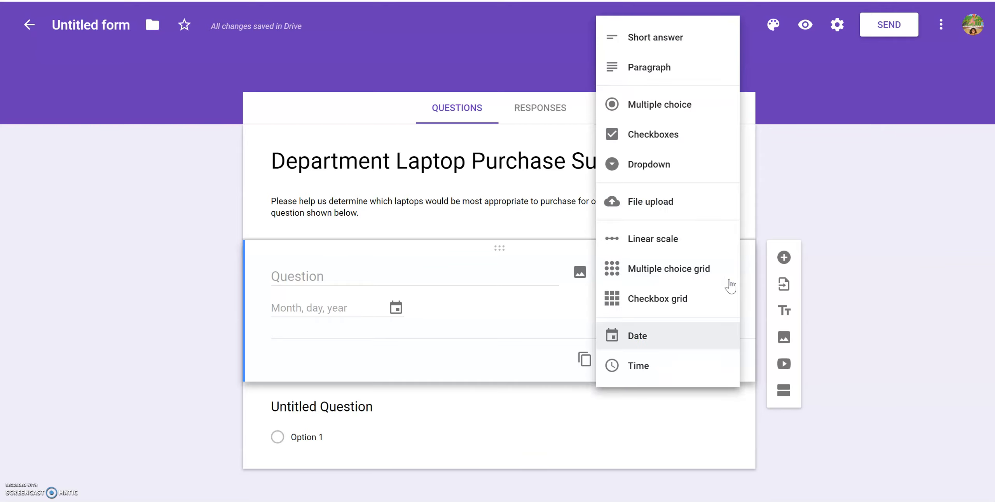
click(656, 365)
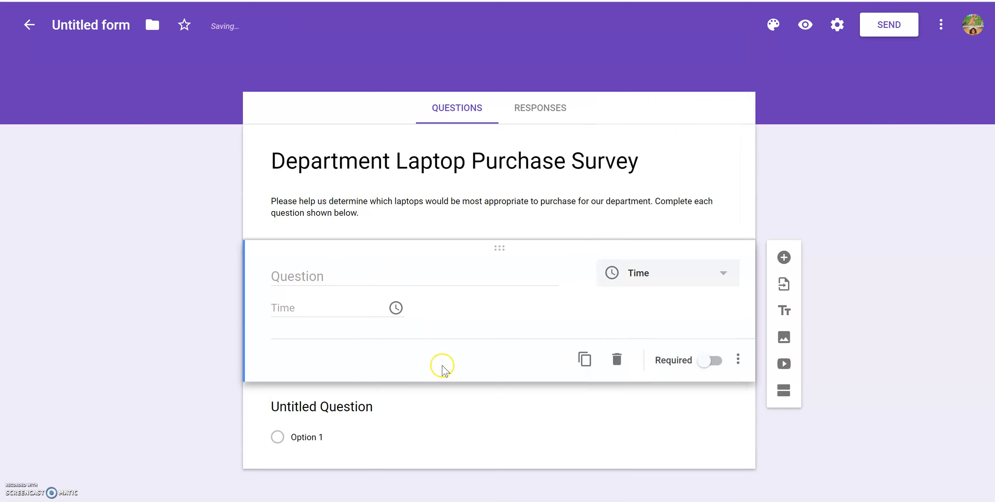
Set the new question's type to Multiple choice and view the options for inserting an image into the question
click(723, 283)
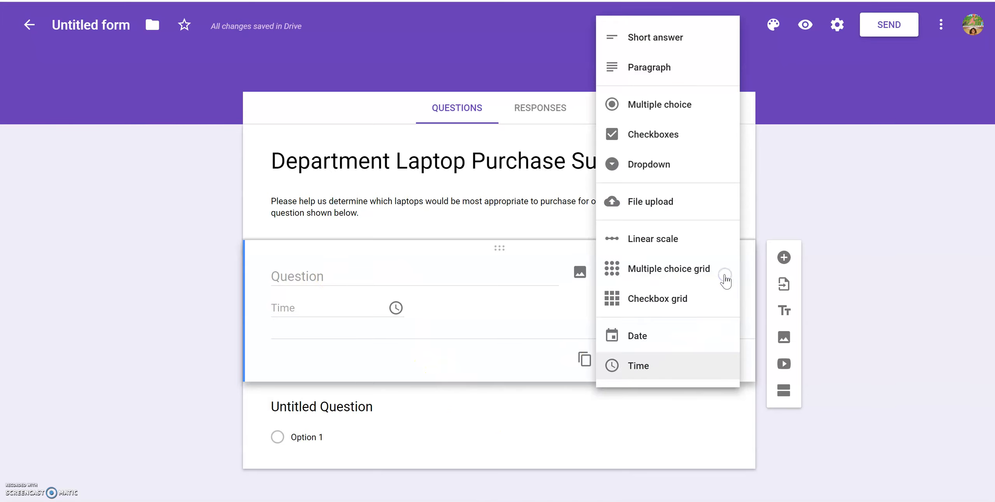
click(674, 107)
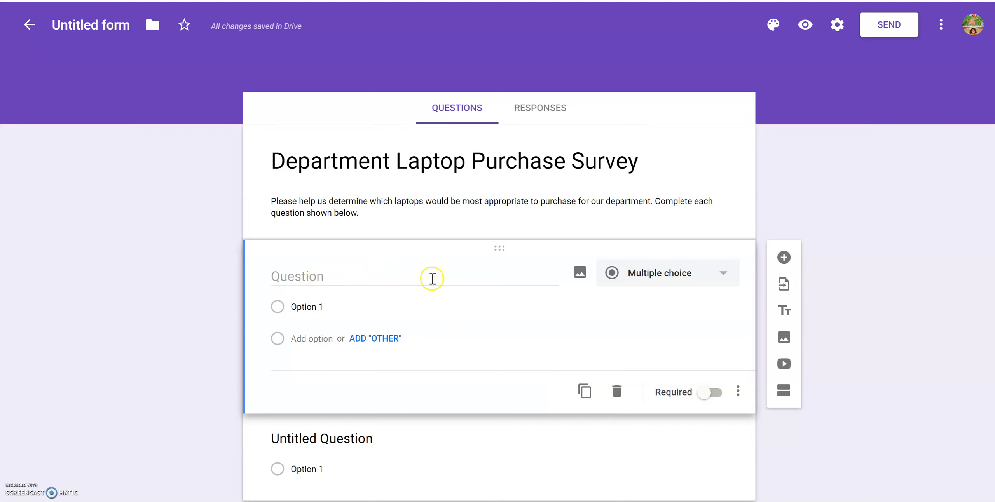
click(580, 274)
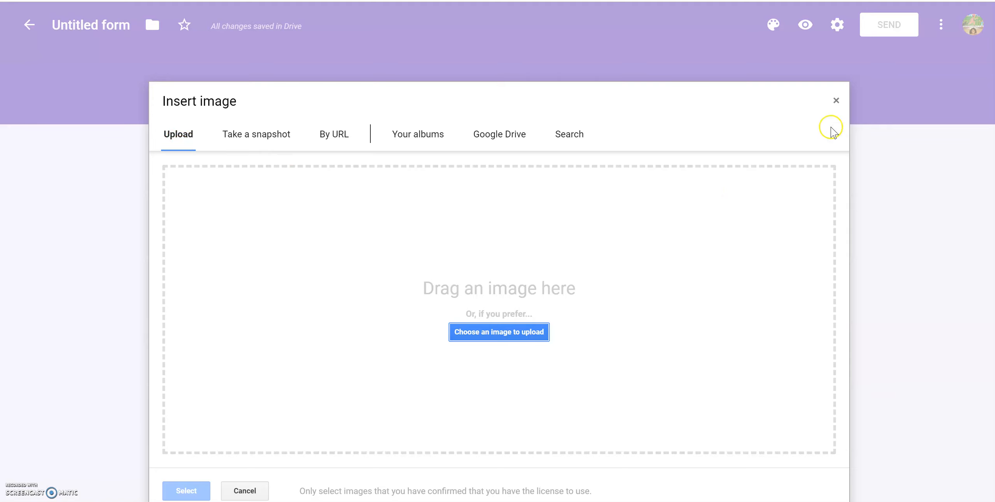
click(836, 101)
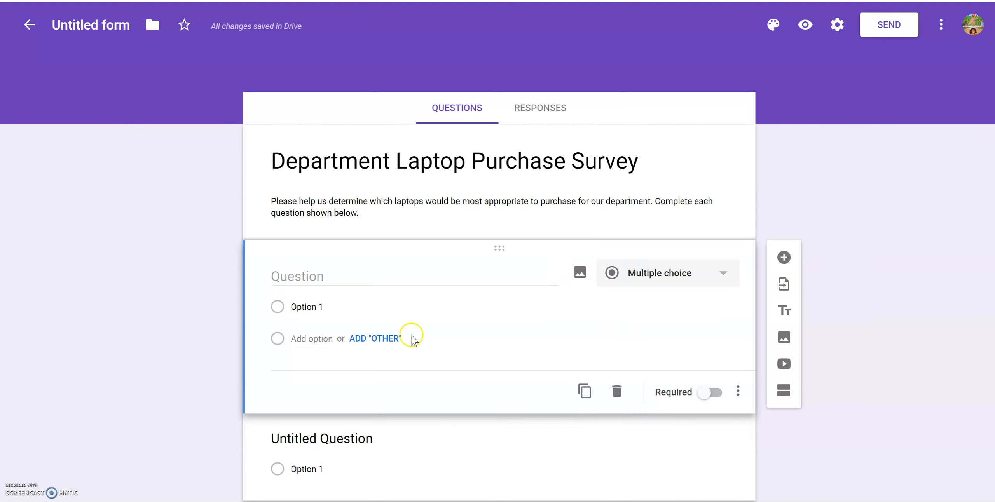
Enter "Which sub-department do you currently work in?" as the text of the multiple choice question
click(296, 274)
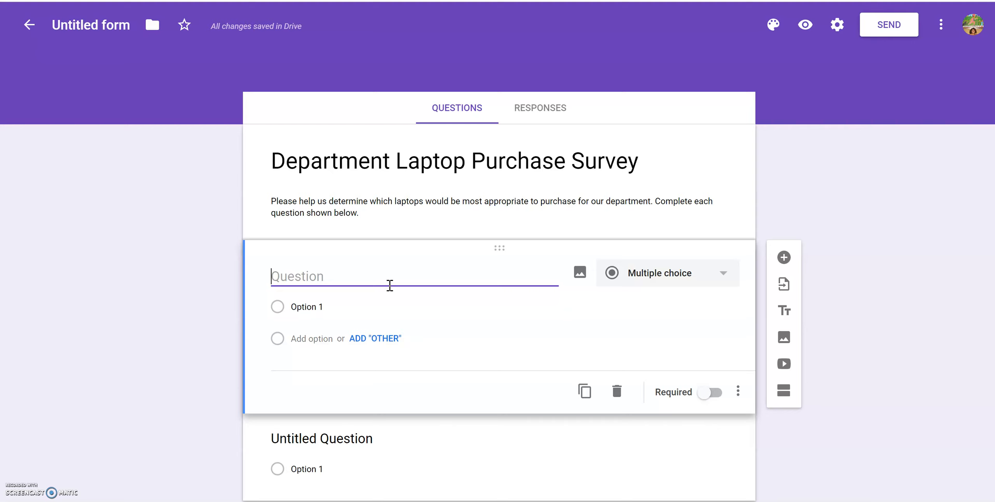
text(Which)
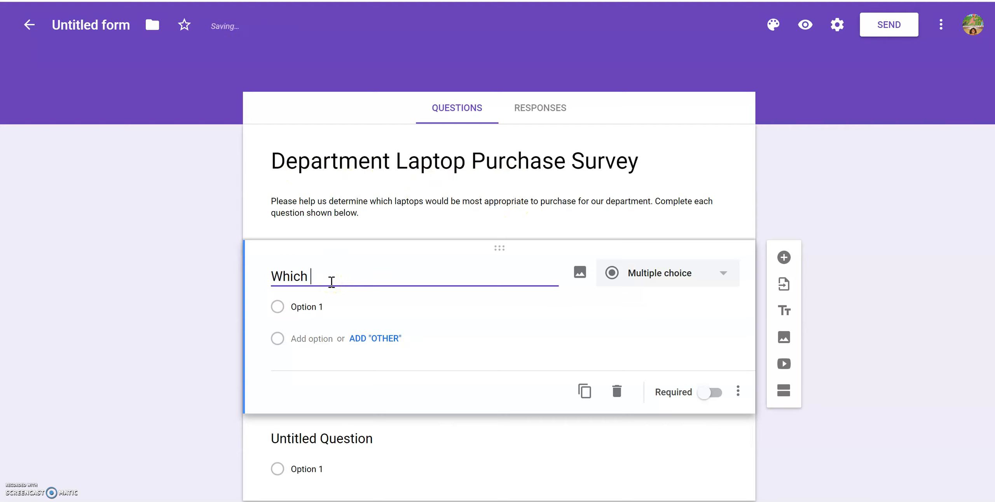
text(sub-department )
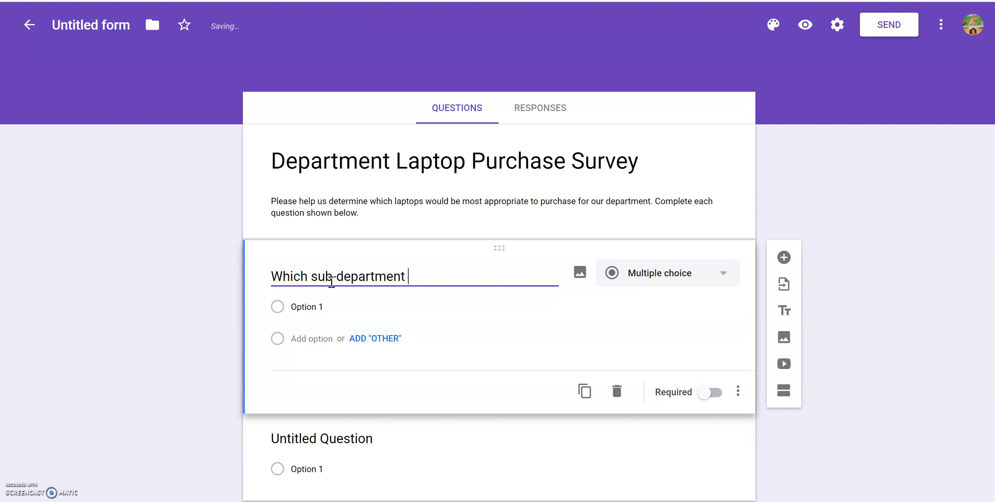
text(do you currently work in?)
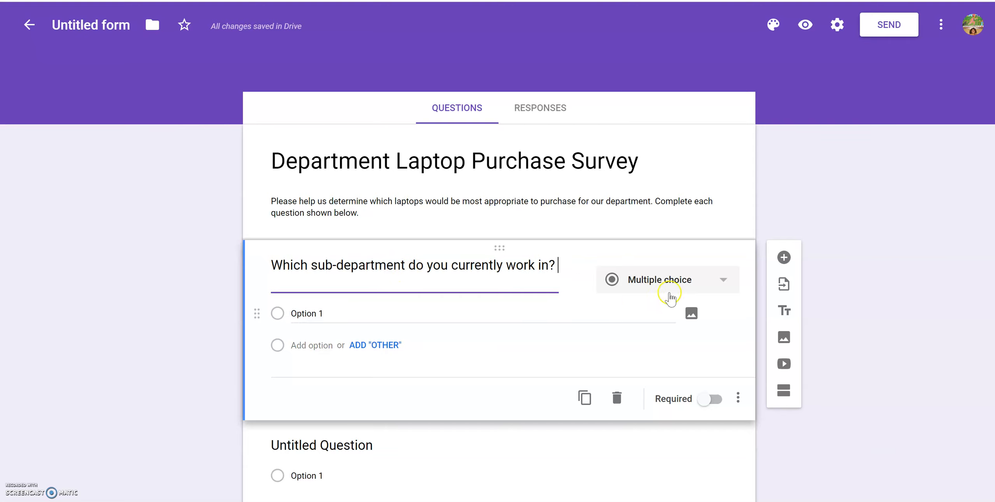
Give the sub-department question the options Training, Payroll, Accounts Receivable and Other, and make the question required
click(310, 315)
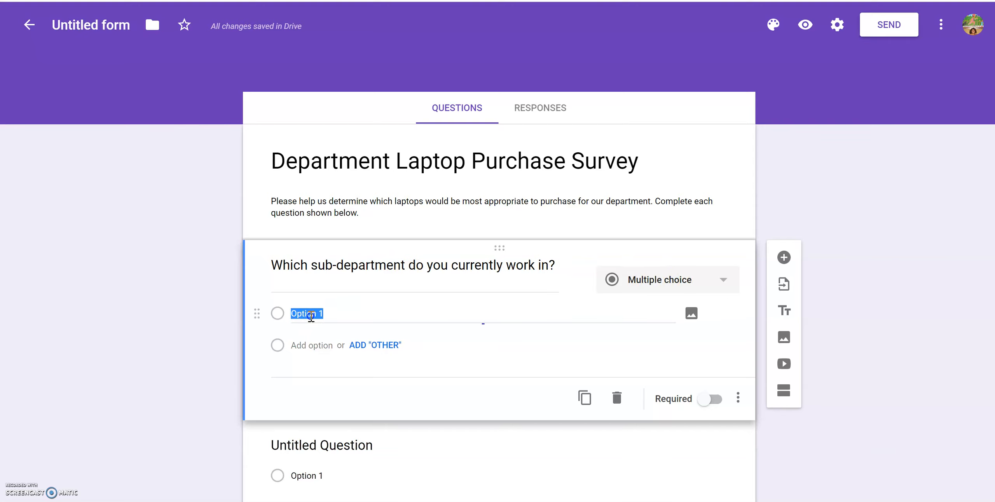
text(Tra)
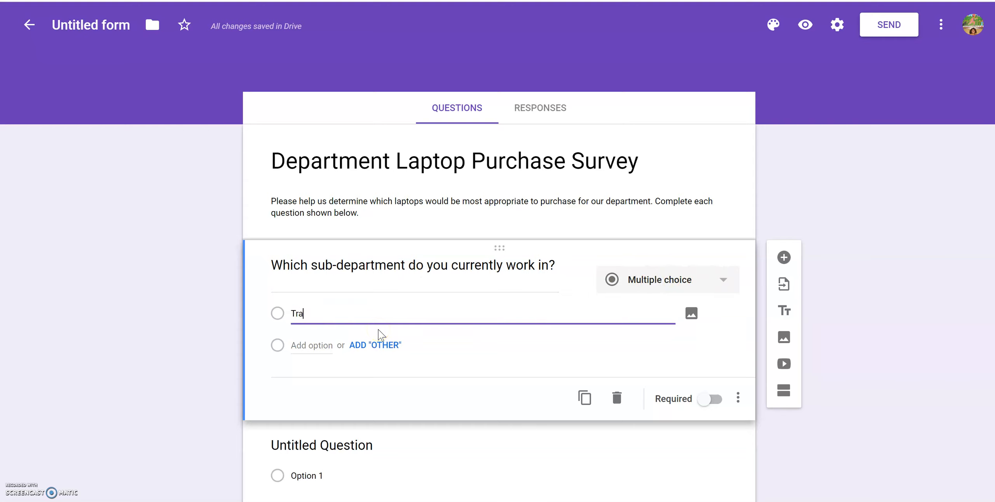
text(ining)
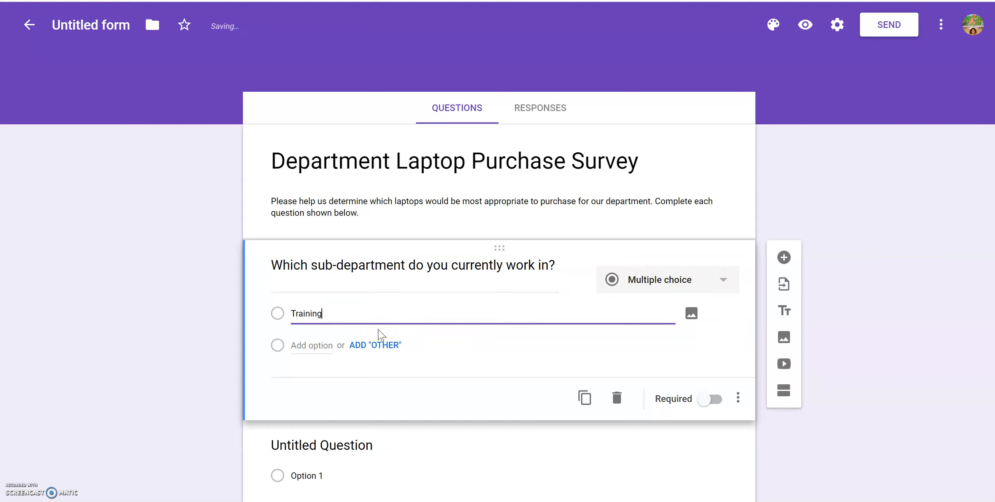
click(311, 345)
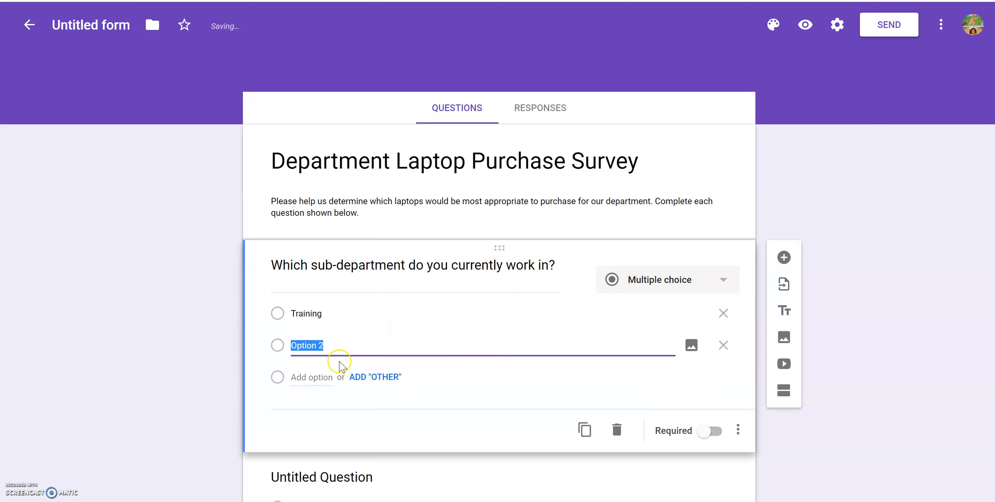
text(Payroll)
click(312, 377)
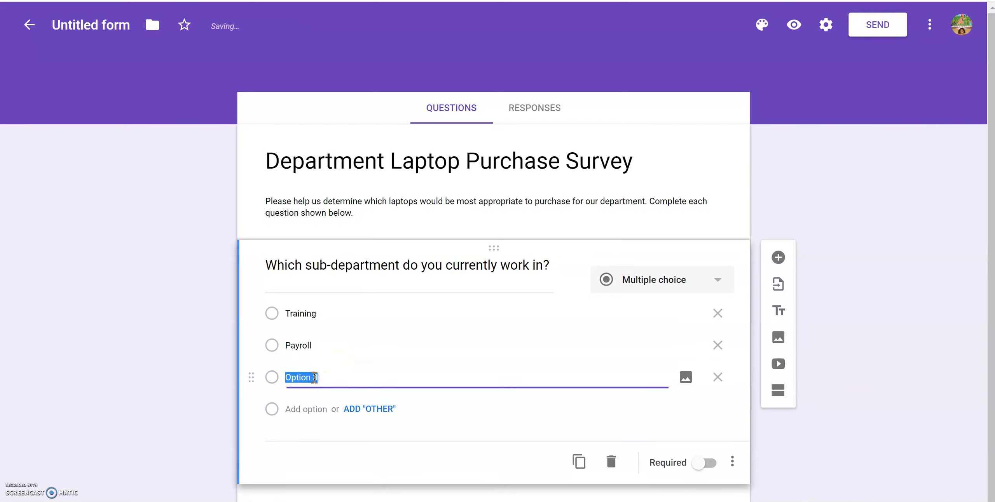
text(Accounts Rec)
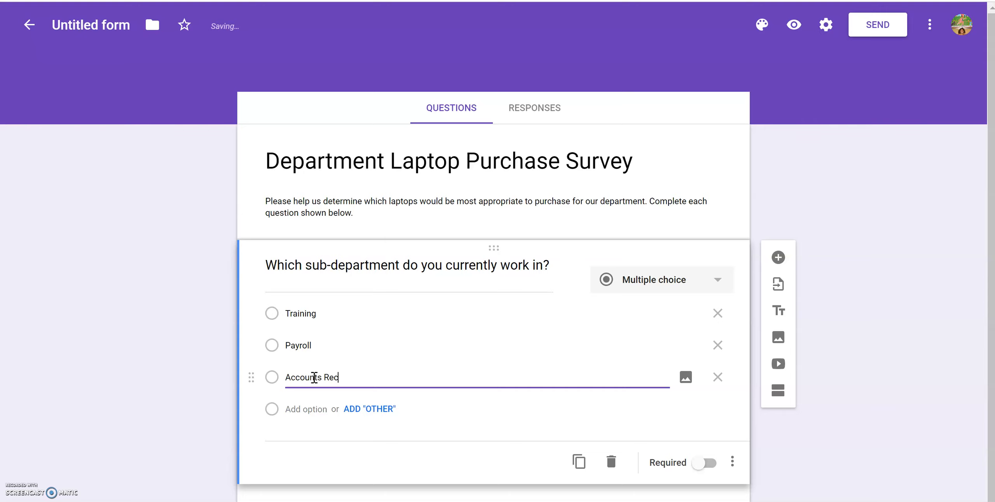
text(eivable)
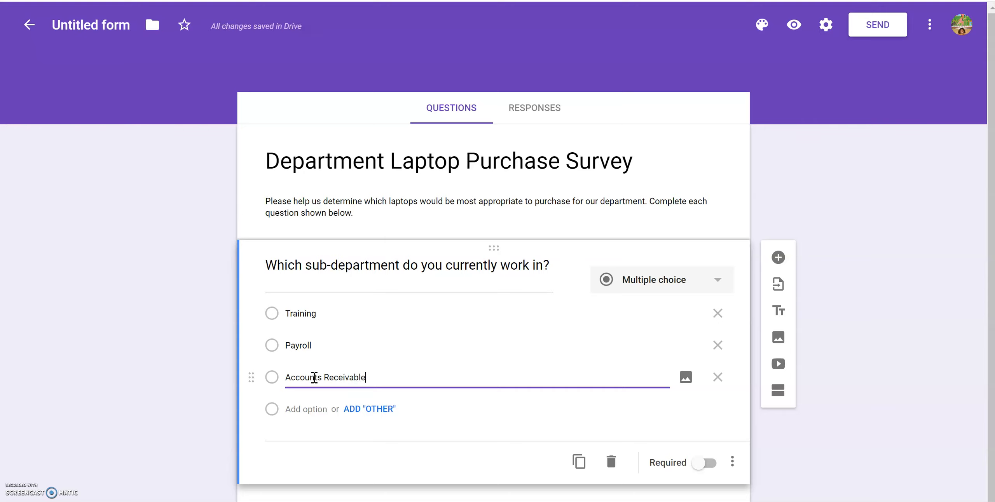
click(356, 409)
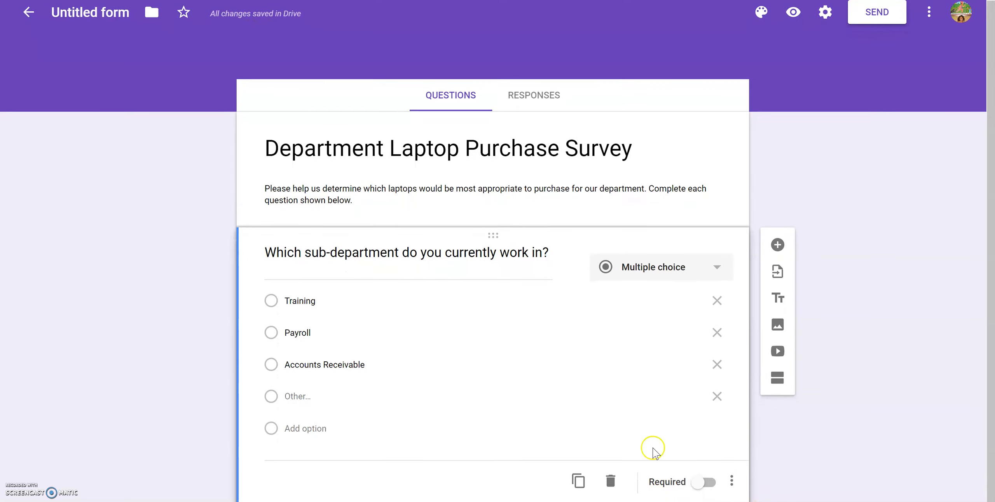
click(699, 488)
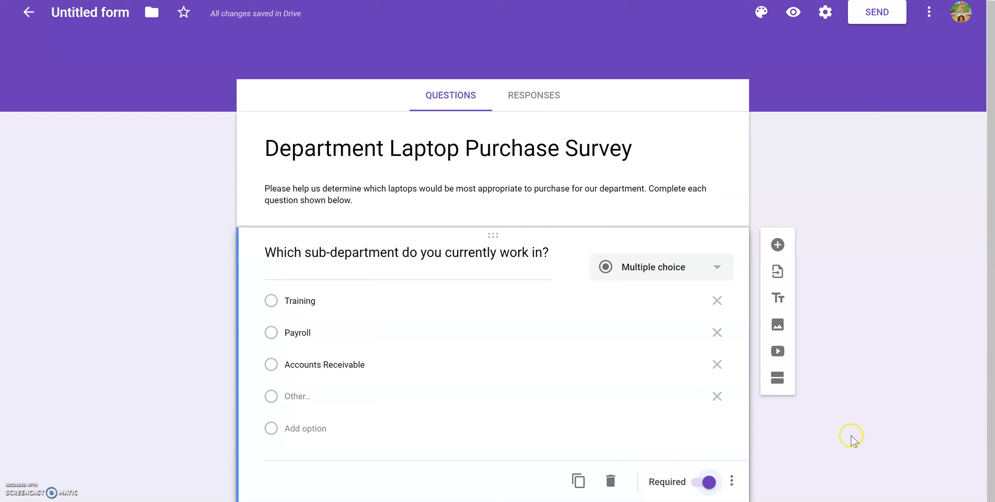
Add a new question below the sub-department question and set its type to Short answer
scroll(856, 438, down, 1)
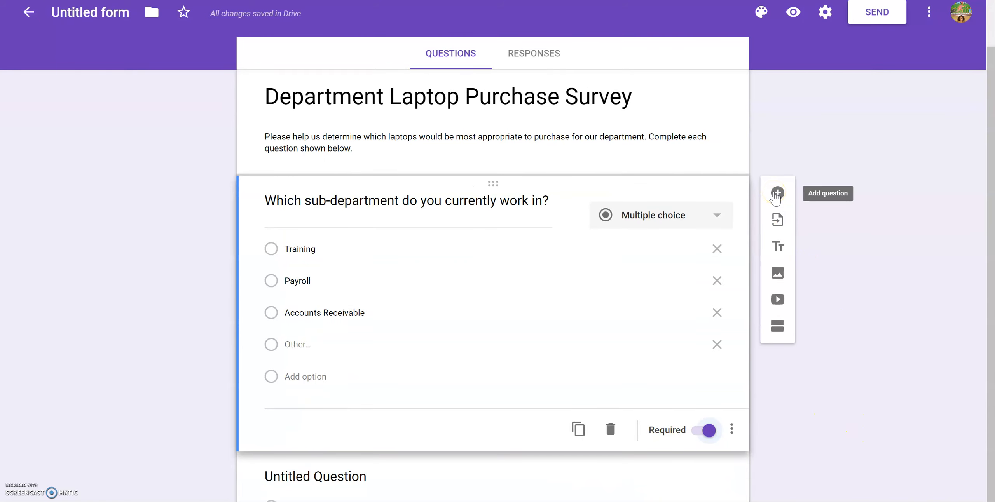
click(776, 194)
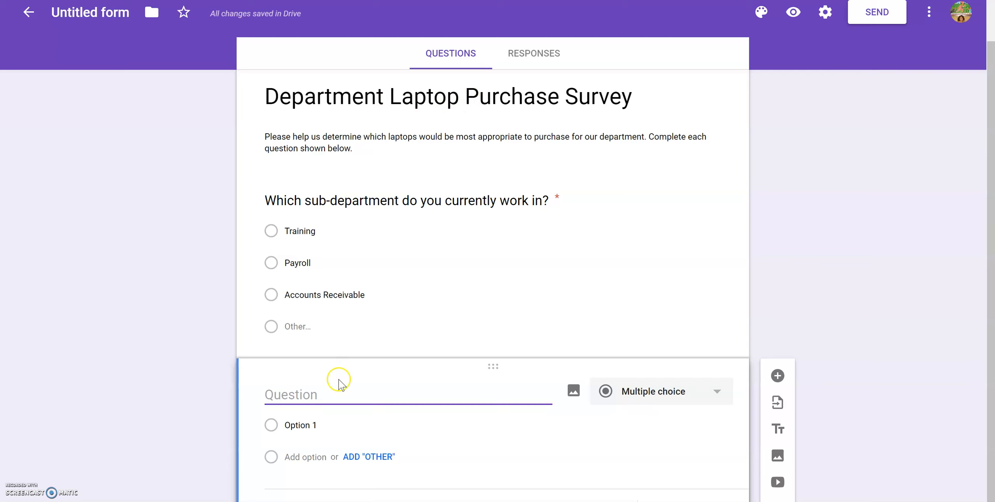
click(717, 398)
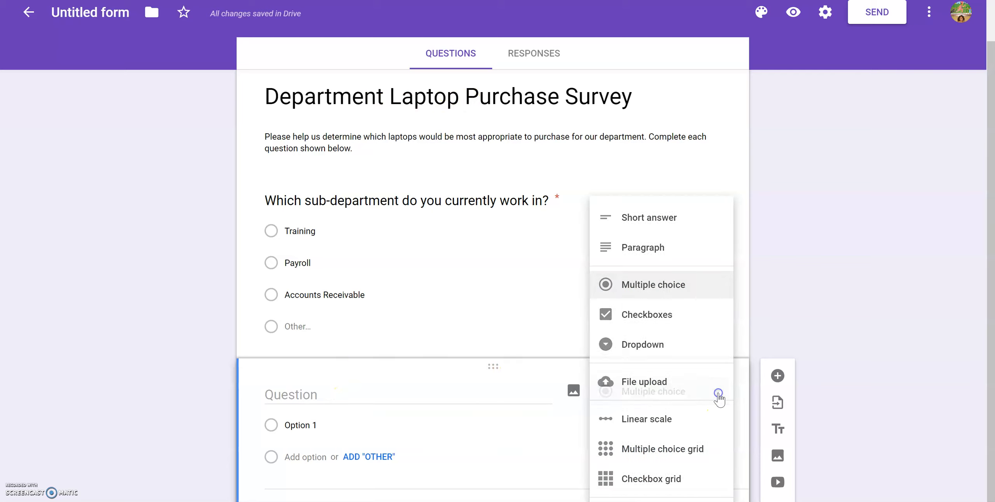
click(661, 225)
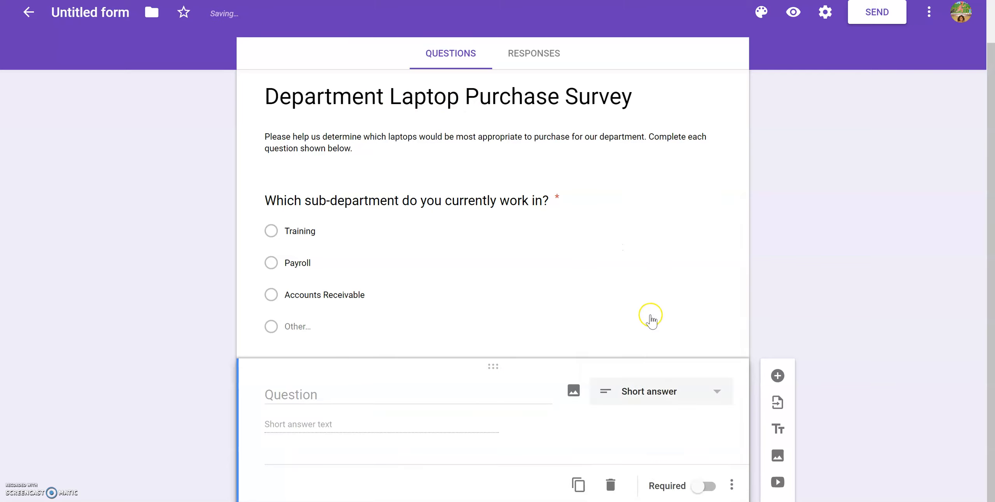
Begin the short answer question's text with "How do you currently use your company issued laptop"
click(298, 393)
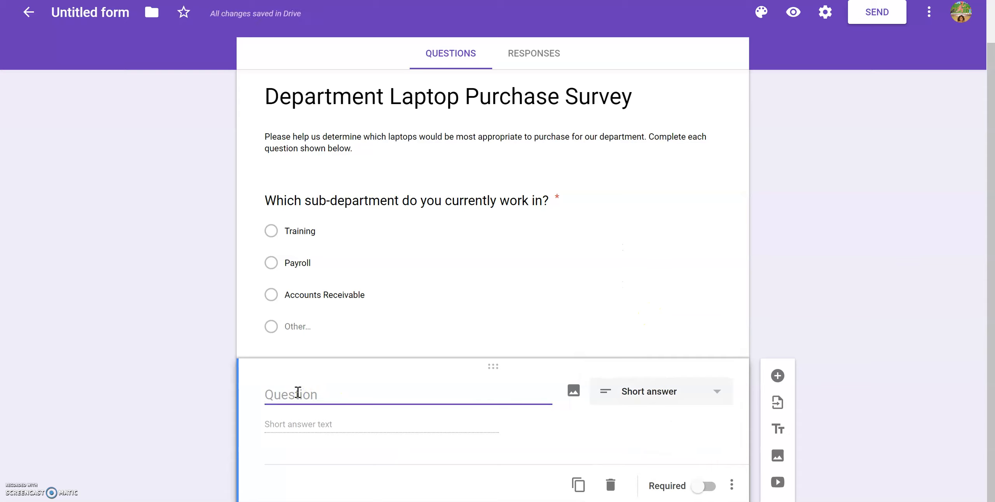
text(How do)
key(BackSpace)
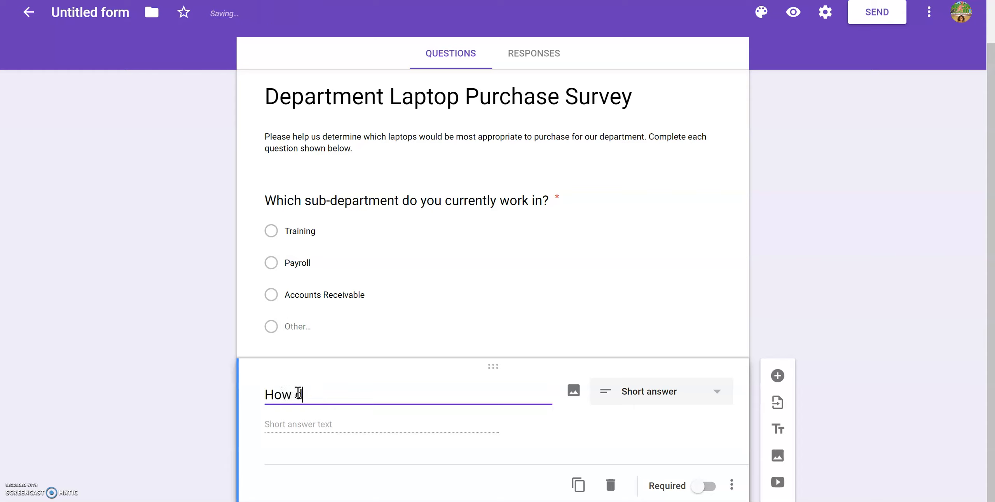
text(o you curren)
text(tly)
text(you)
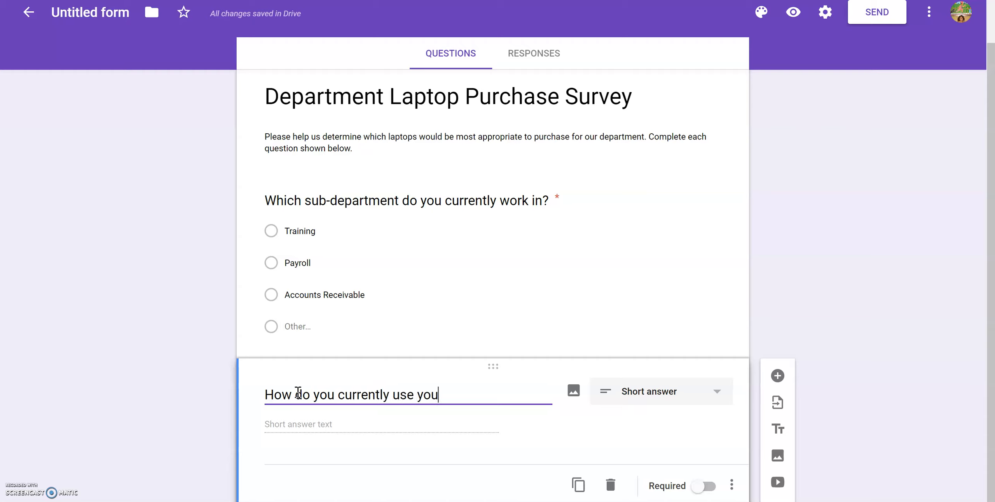
text(r company issued laptop)
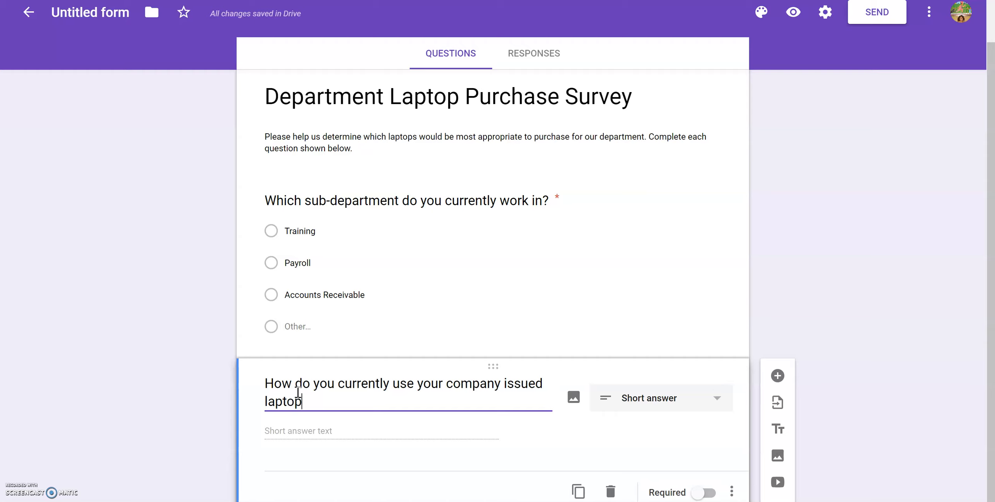
Complete the question text with "? Write a list of the work-related tasks that you complete each day with your laptop."
text(? Write a)
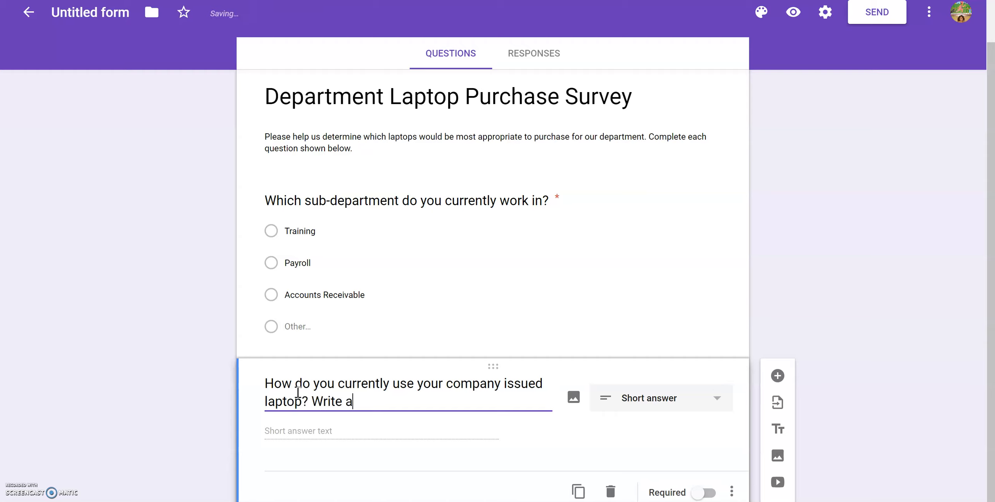
text( list of the)
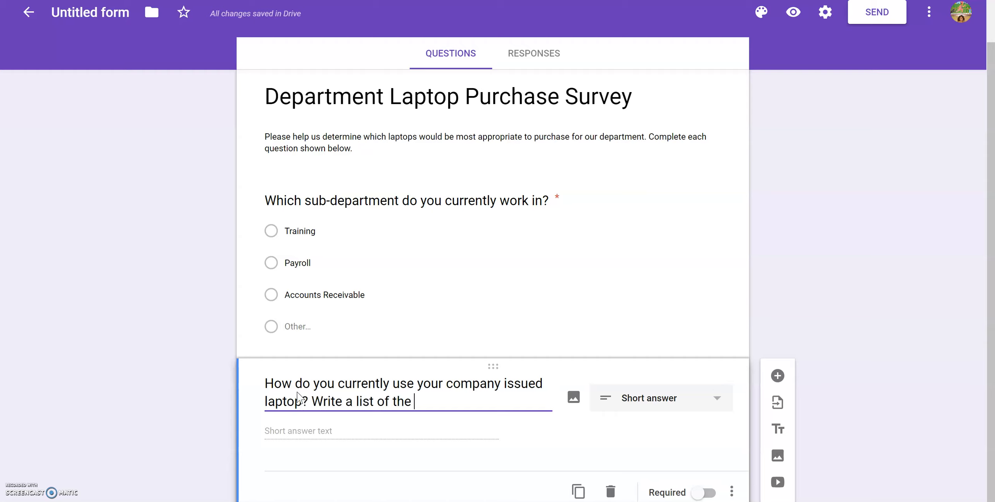
text( work)
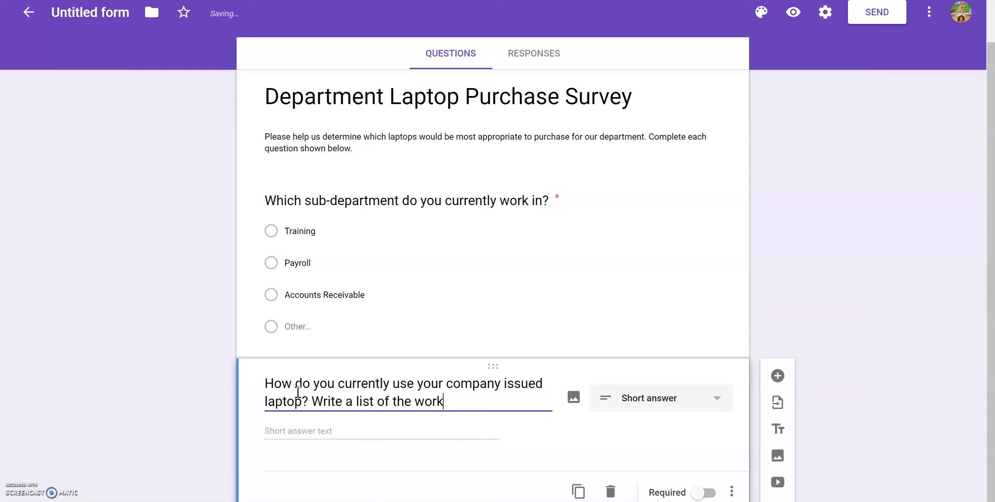
text(-related tasks use)
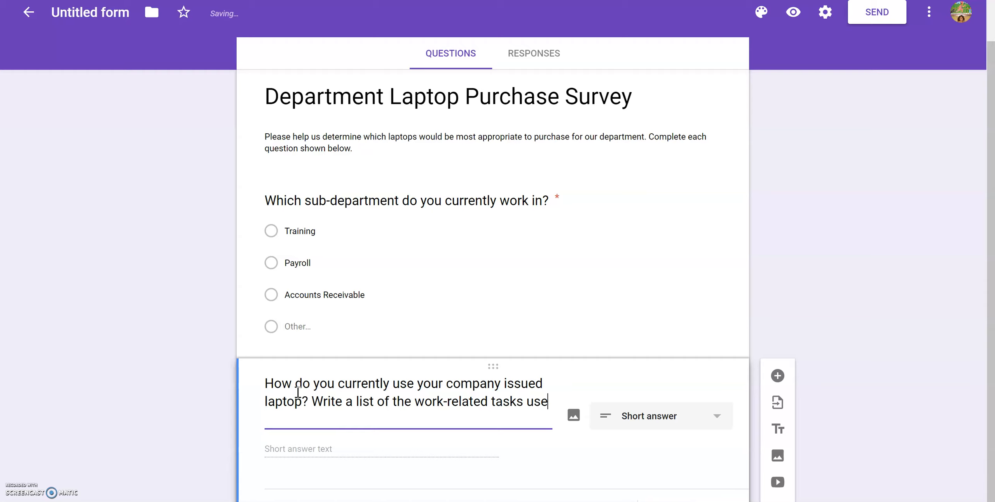
key(BackSpace)
key(BackSpace)
key(BackSpace)
text(that you u)
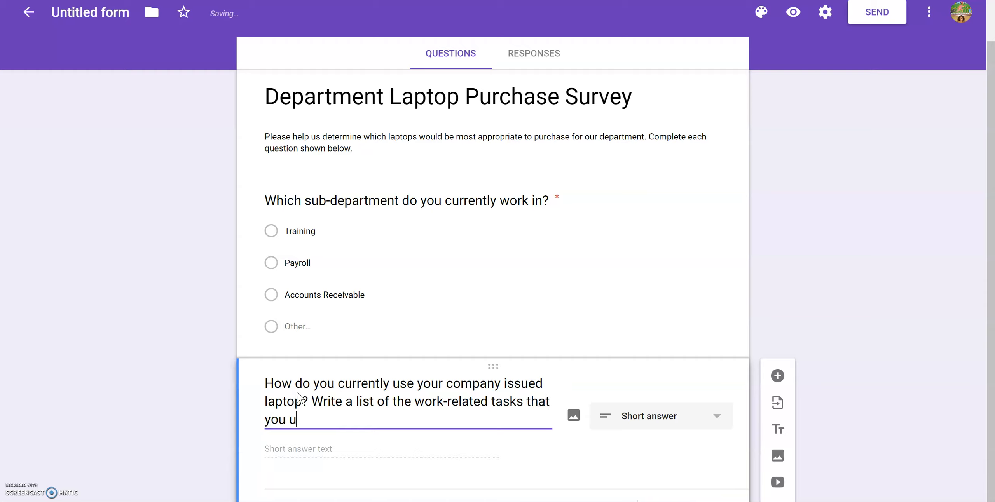
key(BackSpace)
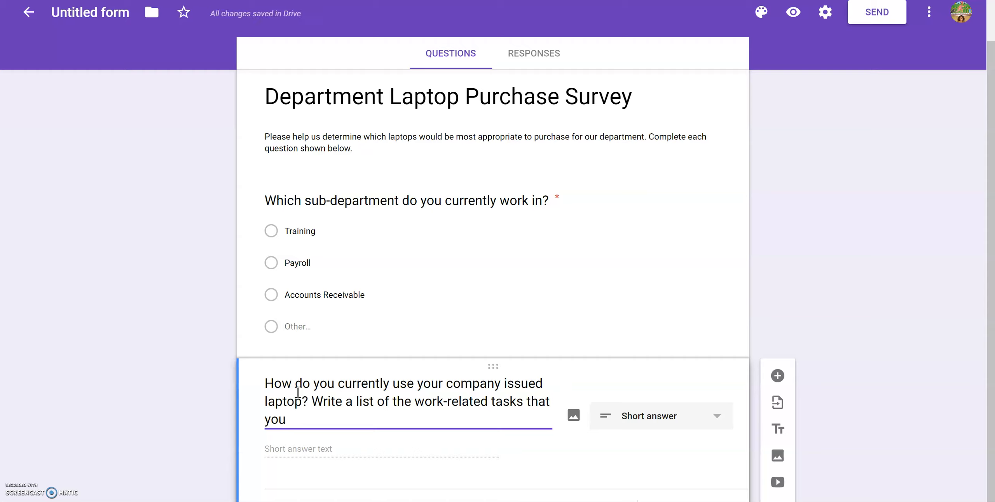
text(u)
key(BackSpace)
text(comp)
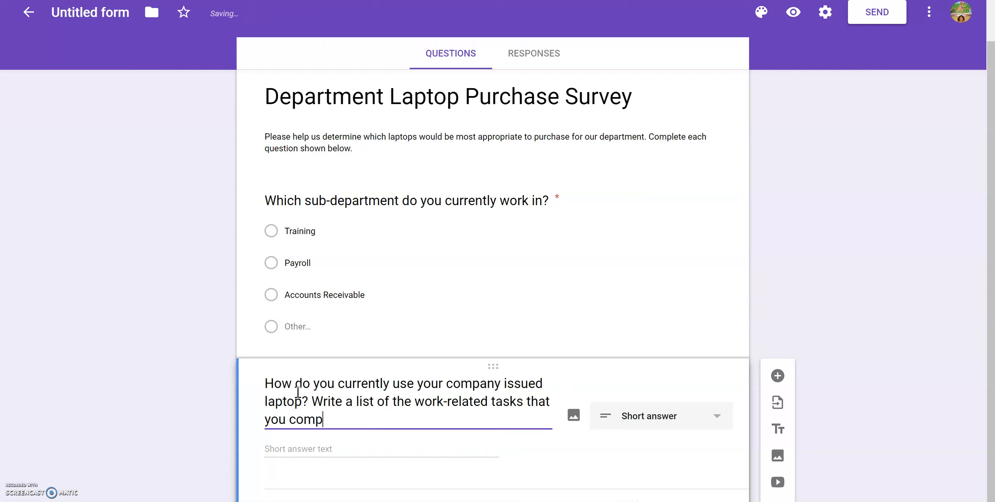
text(lete each da)
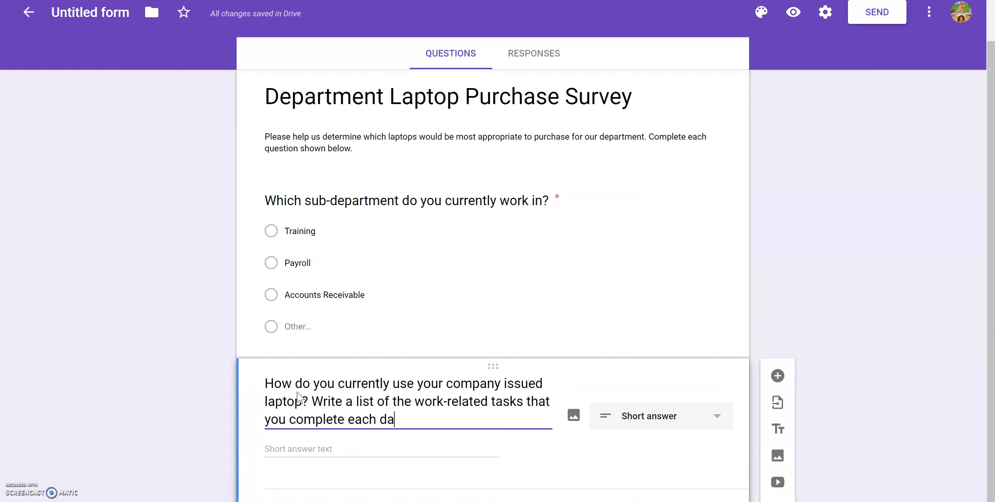
text(y with your laptop.)
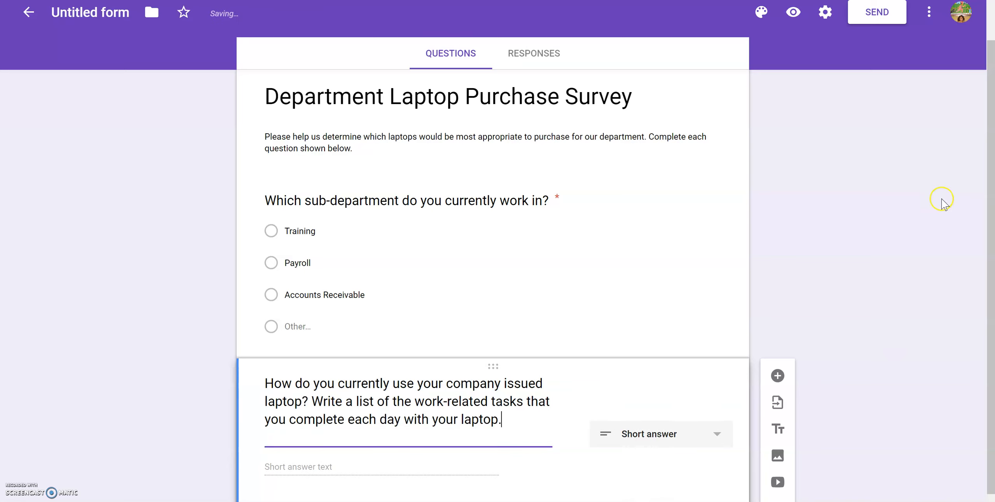
scroll(872, 244, down, 2)
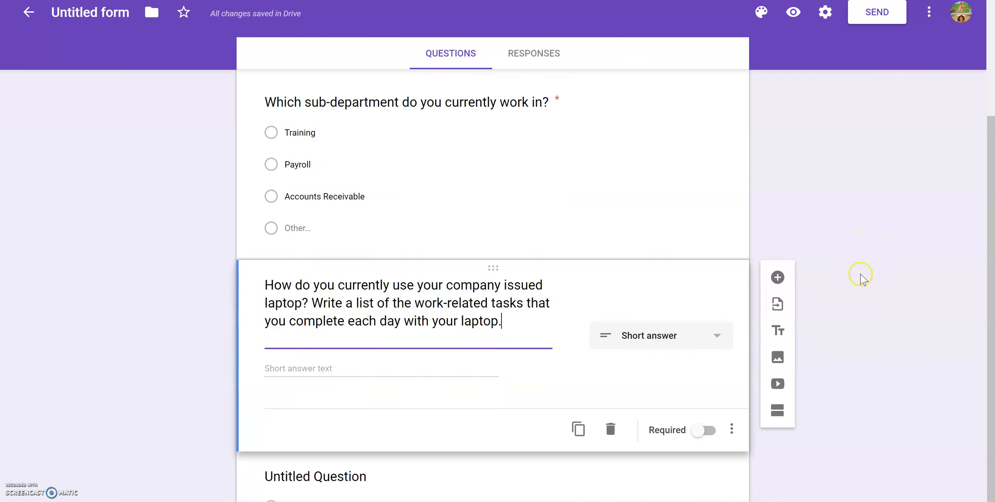
Review the survey from its title and description down through the sub-department and laptop use questions
click(281, 360)
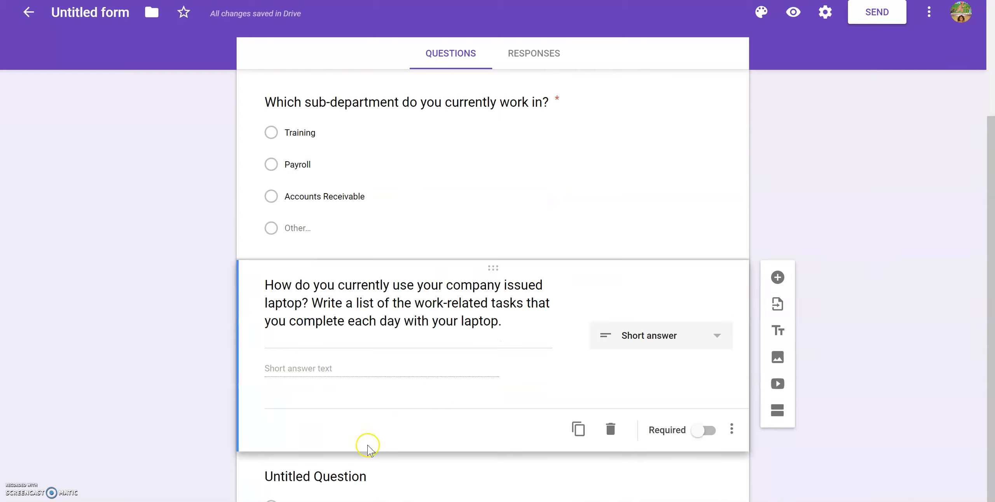
scroll(579, 396, up, 2)
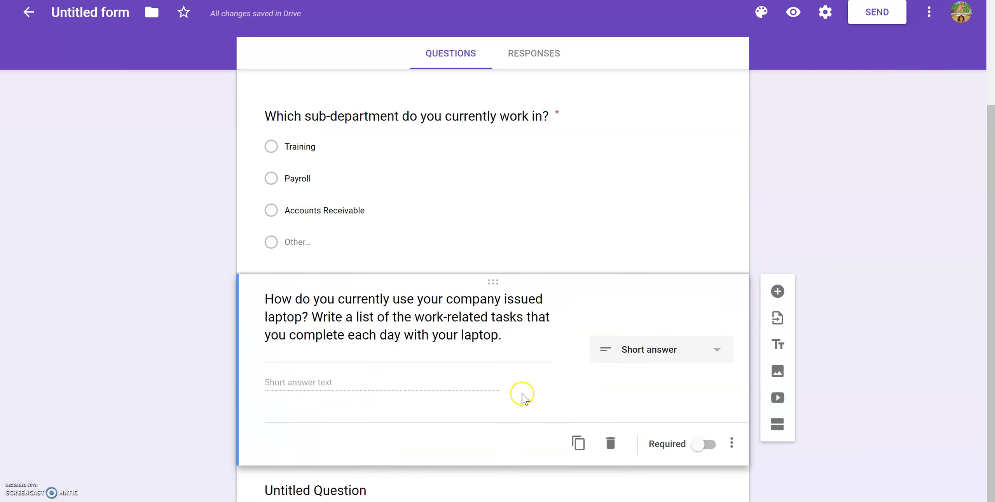
scroll(758, 373, up, 2)
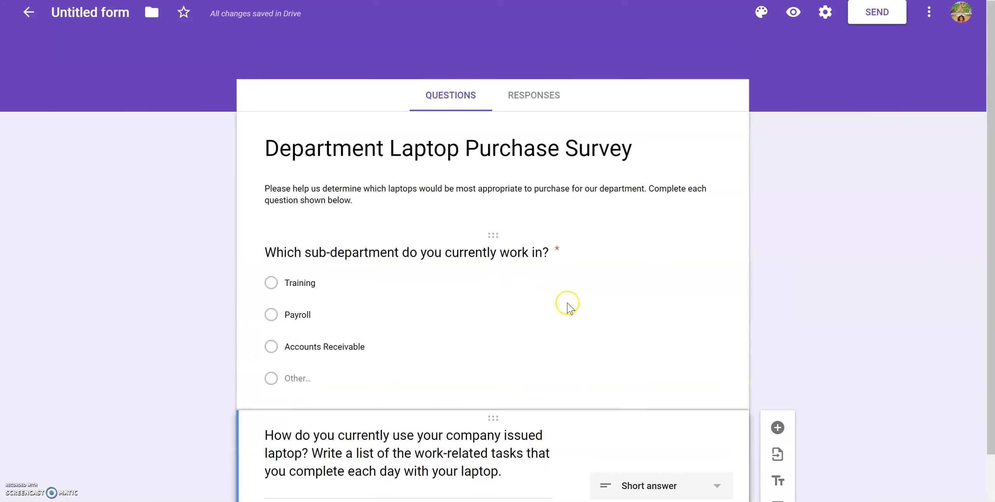
scroll(679, 279, down, 4)
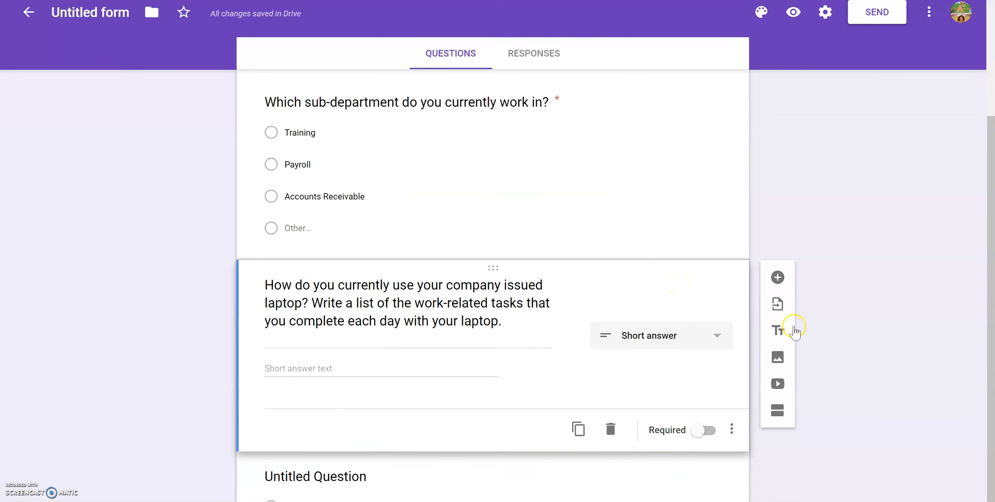
click(878, 348)
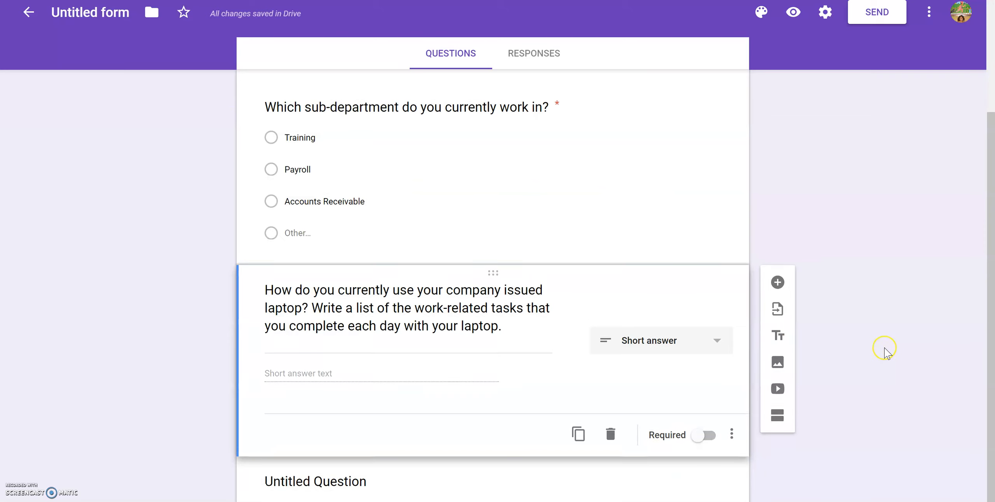
scroll(880, 352, up, 4)
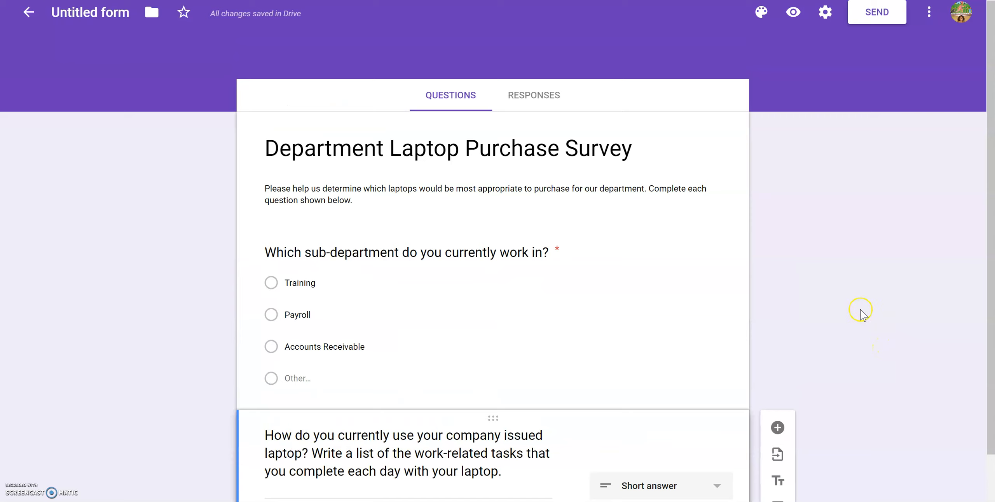
scroll(862, 315, down, 3)
scroll(861, 311, up, 3)
Open the form's sending options and examine the email, link and embed HTML methods
click(872, 18)
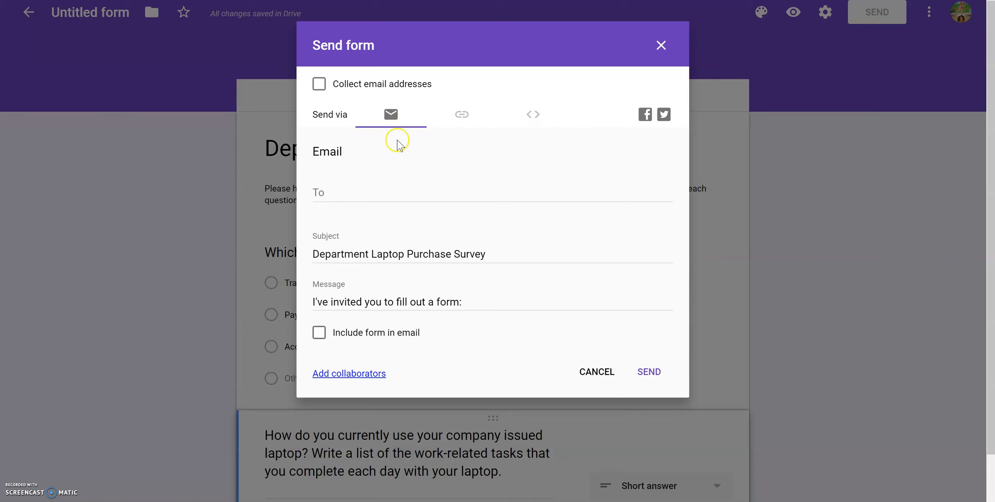
click(462, 114)
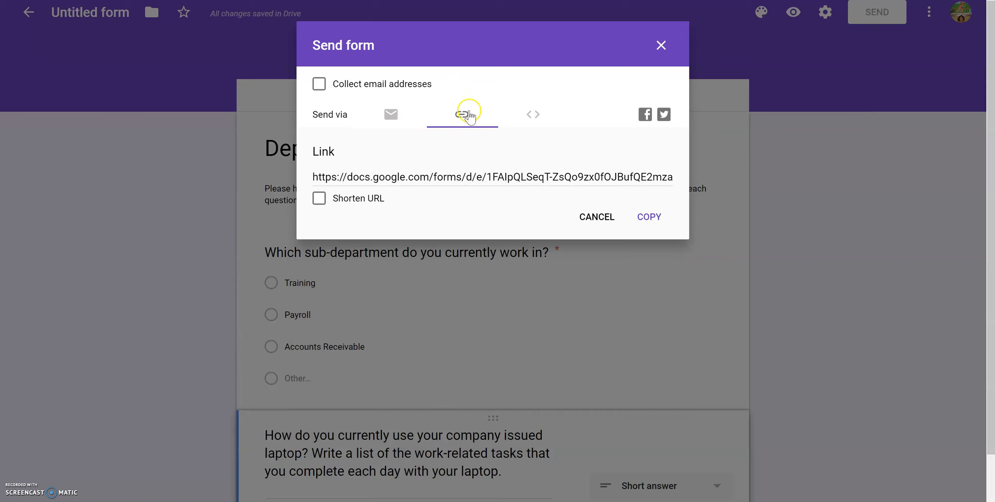
click(532, 117)
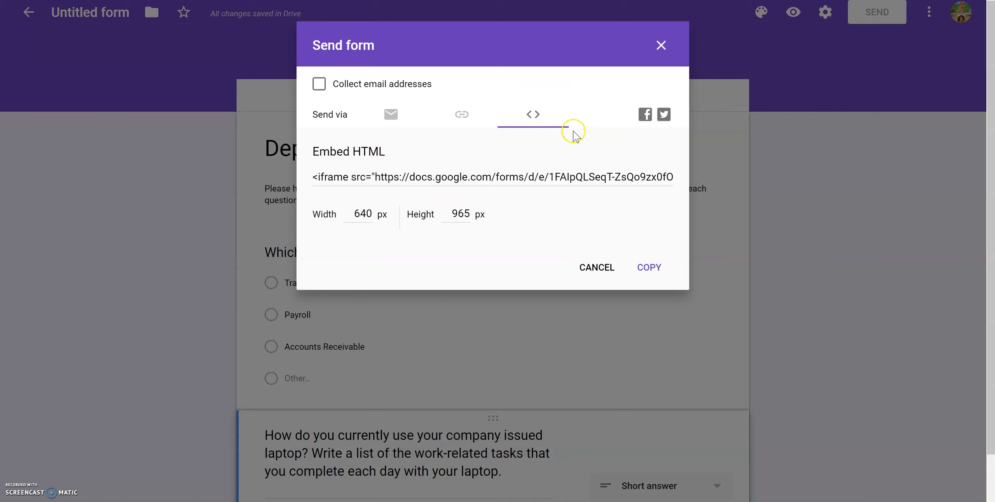
click(403, 123)
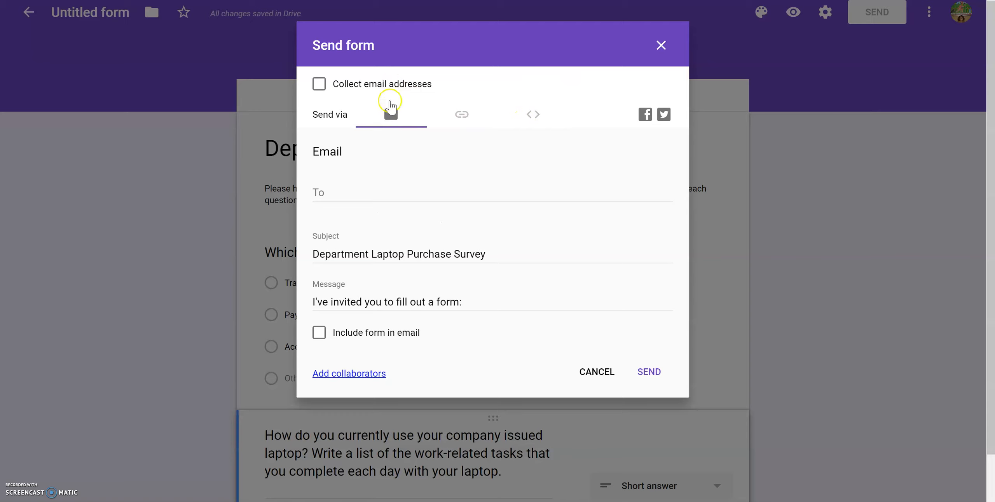
Copy the form's share link, trying the Shorten URL option on and off, and close the sending options
click(462, 122)
click(484, 118)
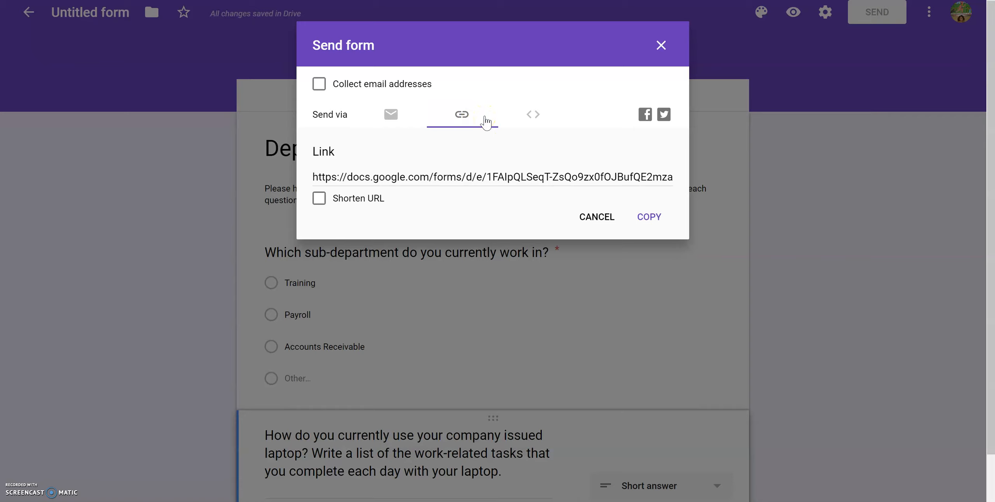
click(649, 219)
click(360, 202)
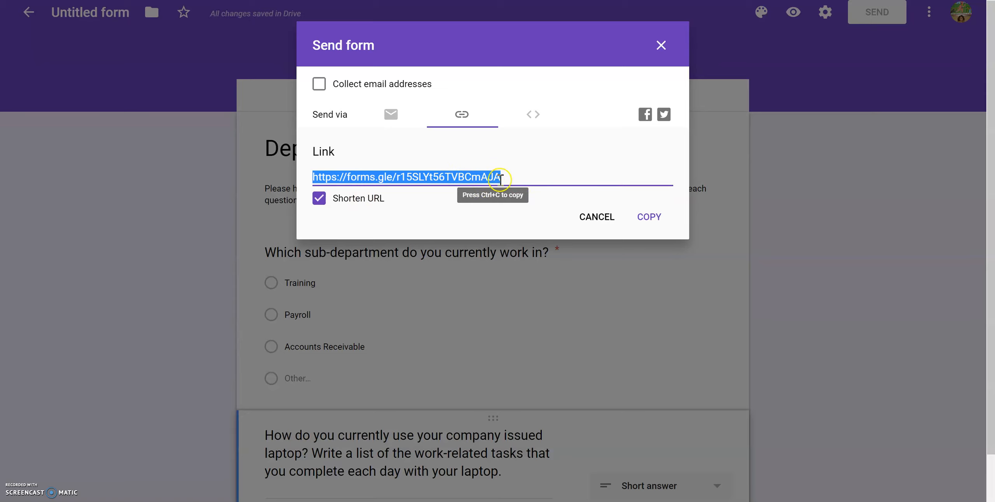
click(325, 198)
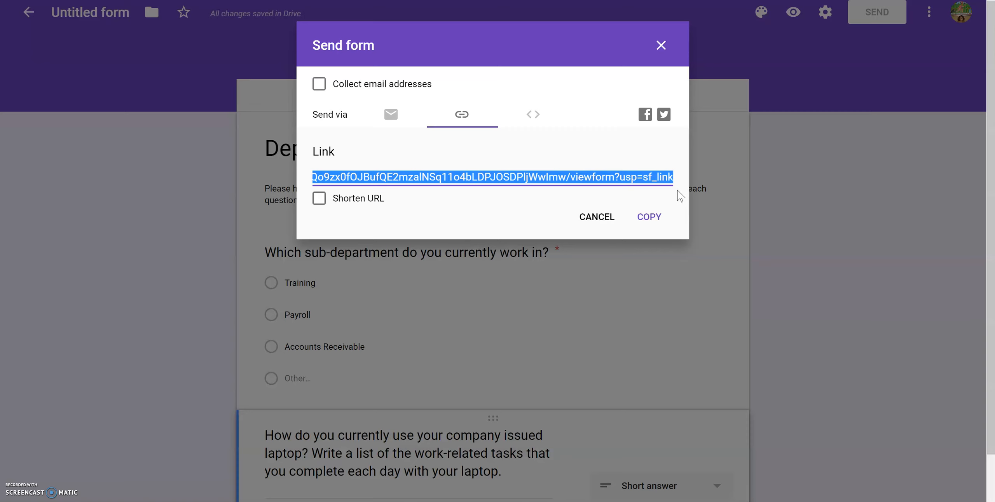
click(597, 216)
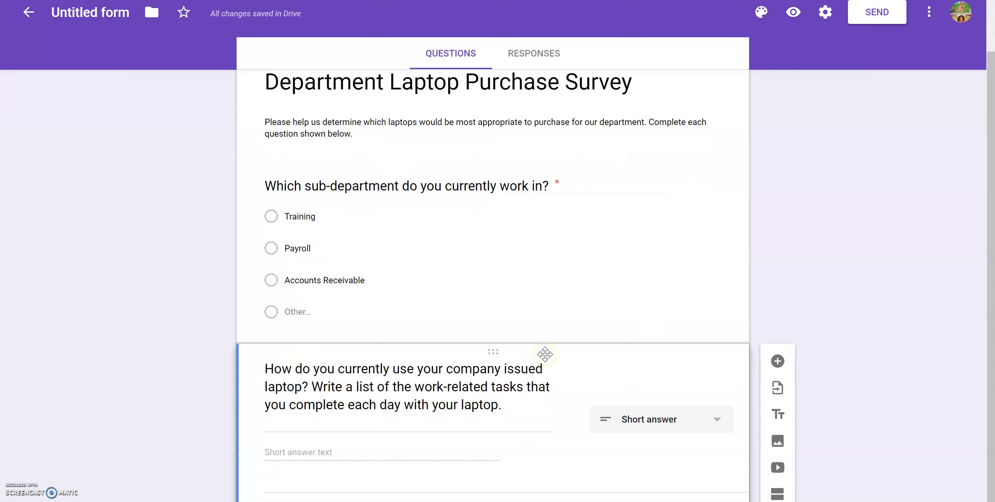
Add "HR" at the start of the form title so it reads "HR Department Laptop Purchase Survey"
click(267, 83)
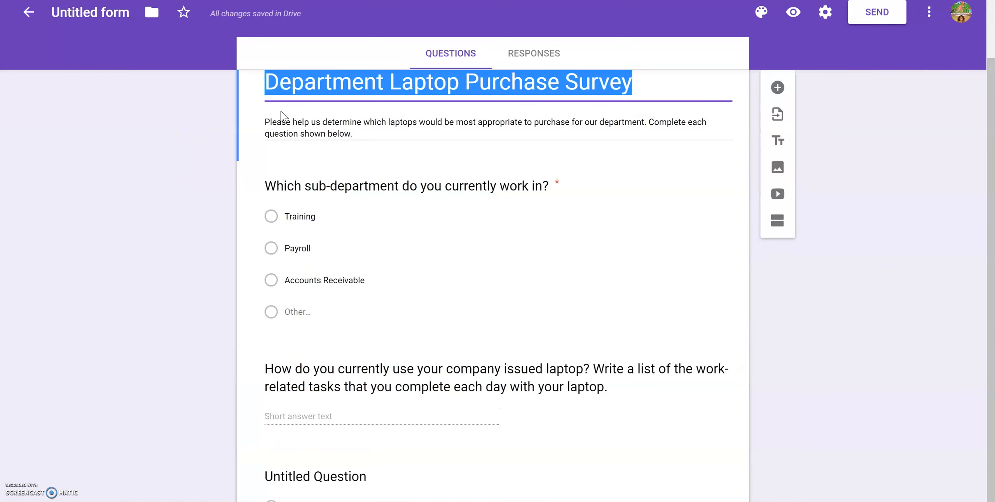
click(266, 83)
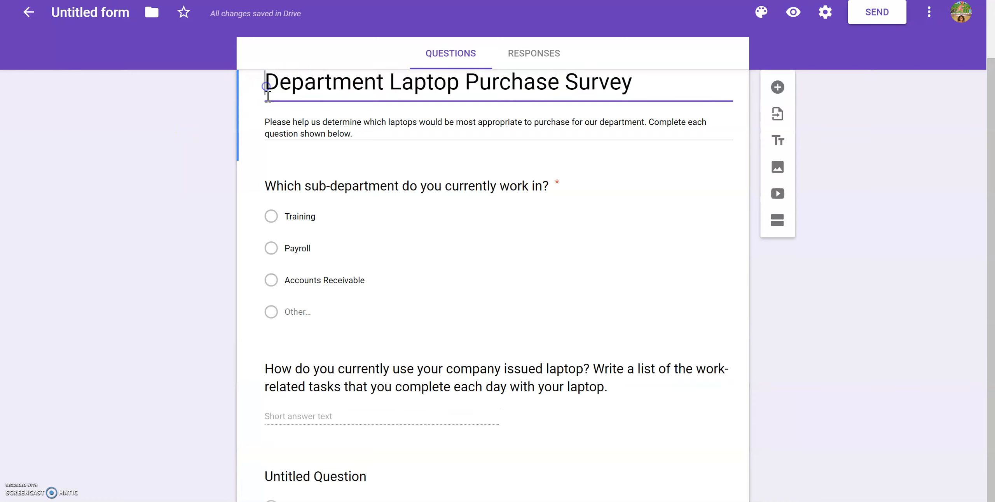
text(HR)
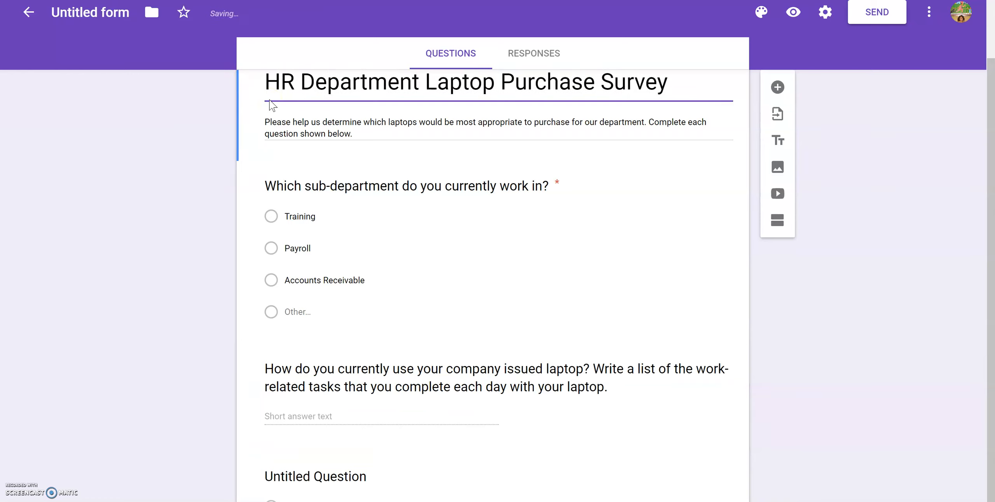
click(306, 128)
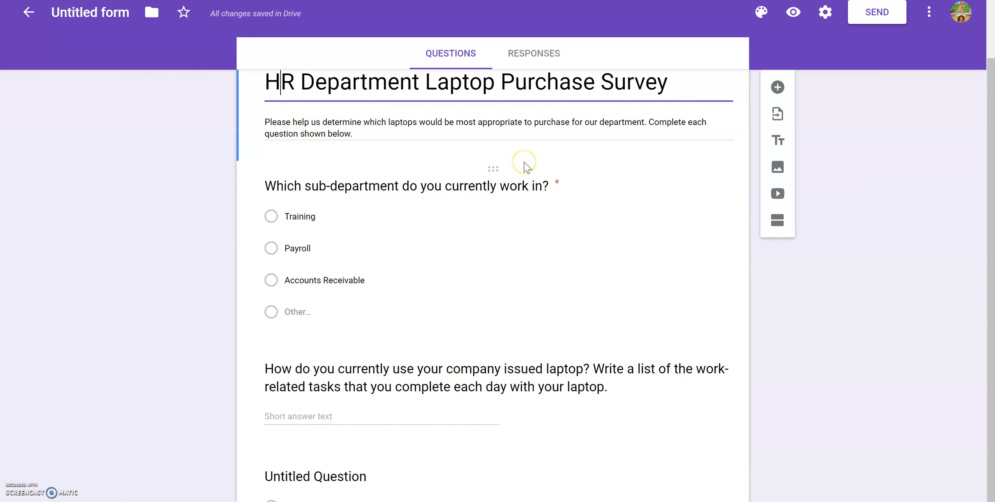